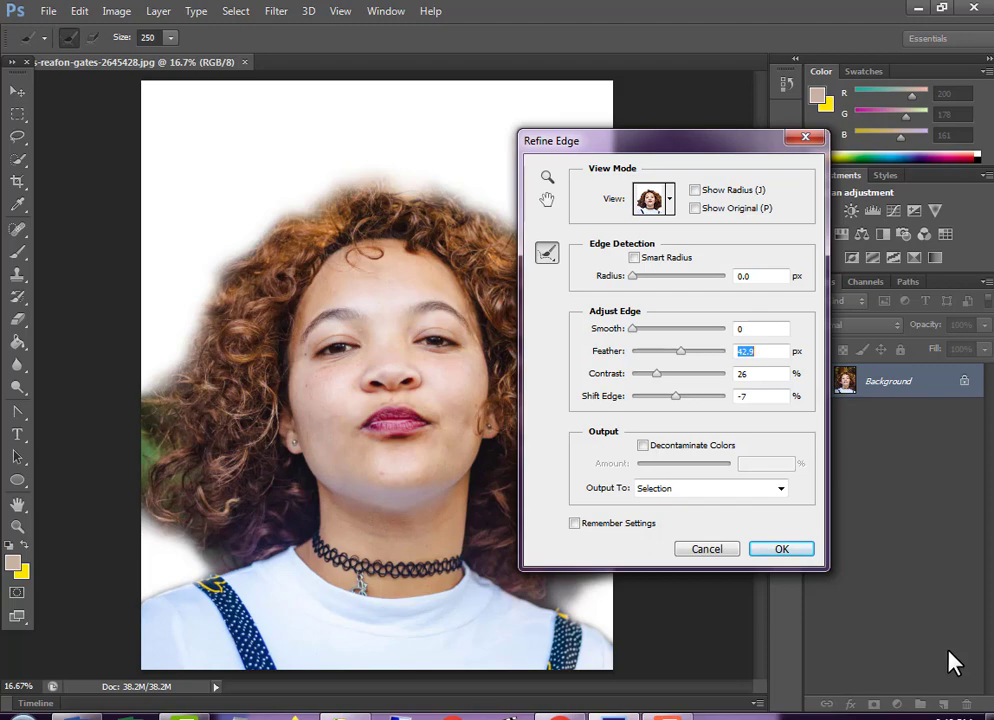
Dismiss the Refine Edge settings without applying them and clear the selection on the portrait
{"action": "left_click_drag", "start_coordinate": [658, 163], "coordinate": [751, 220]}
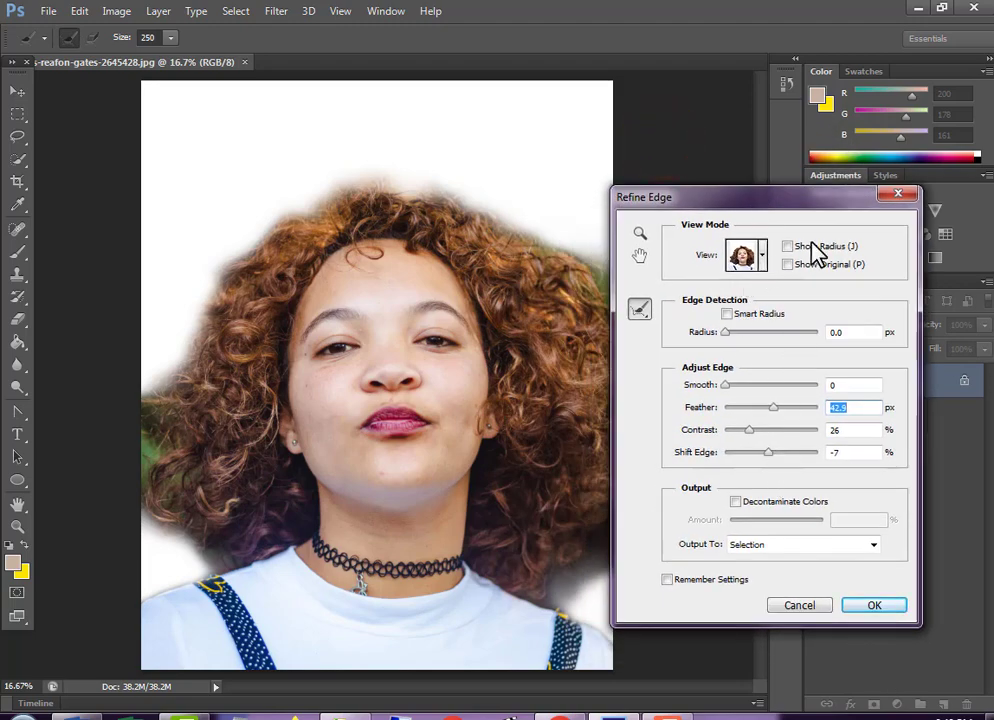
{"action": "left_click", "coordinate": [897, 197]}
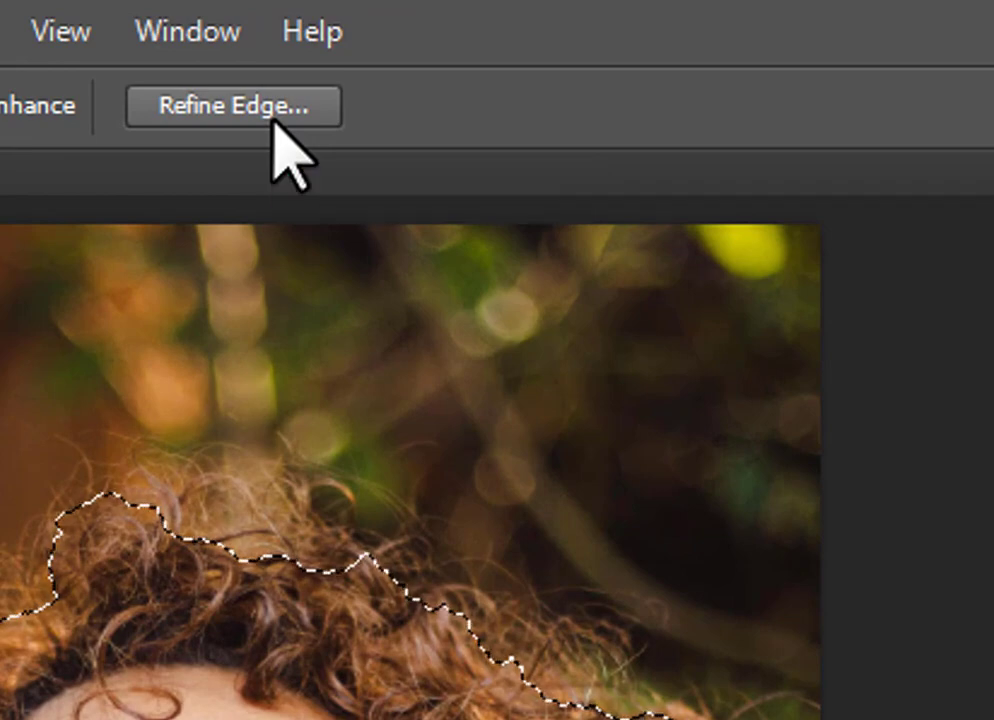
{"action": "key", "text": "ctrl+d"}
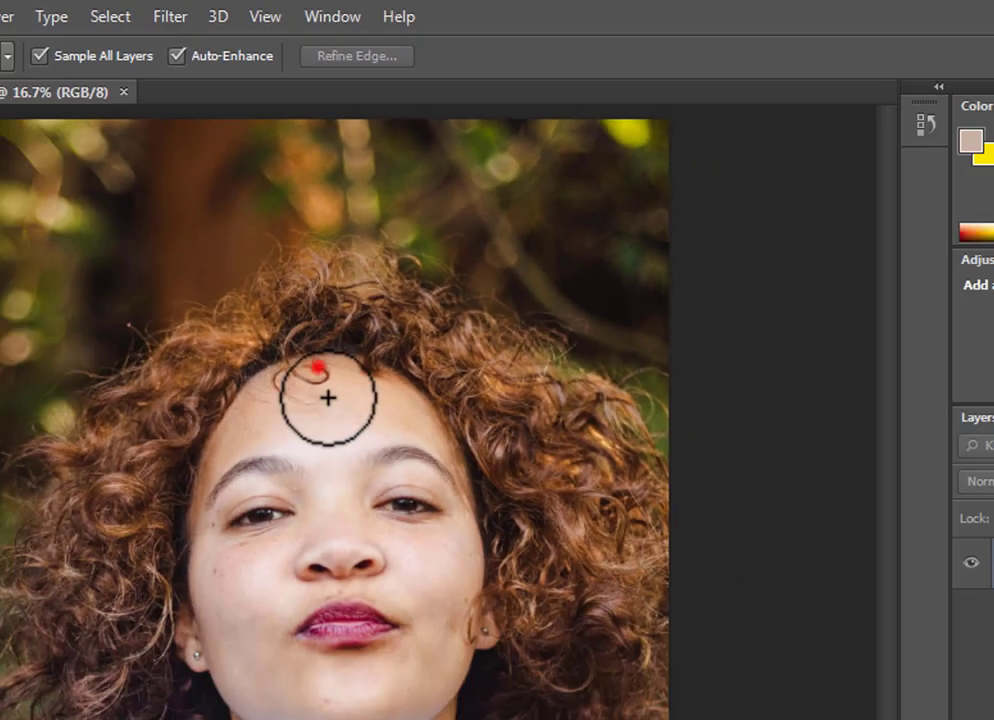
{"action": "left_click", "coordinate": [328, 397]}
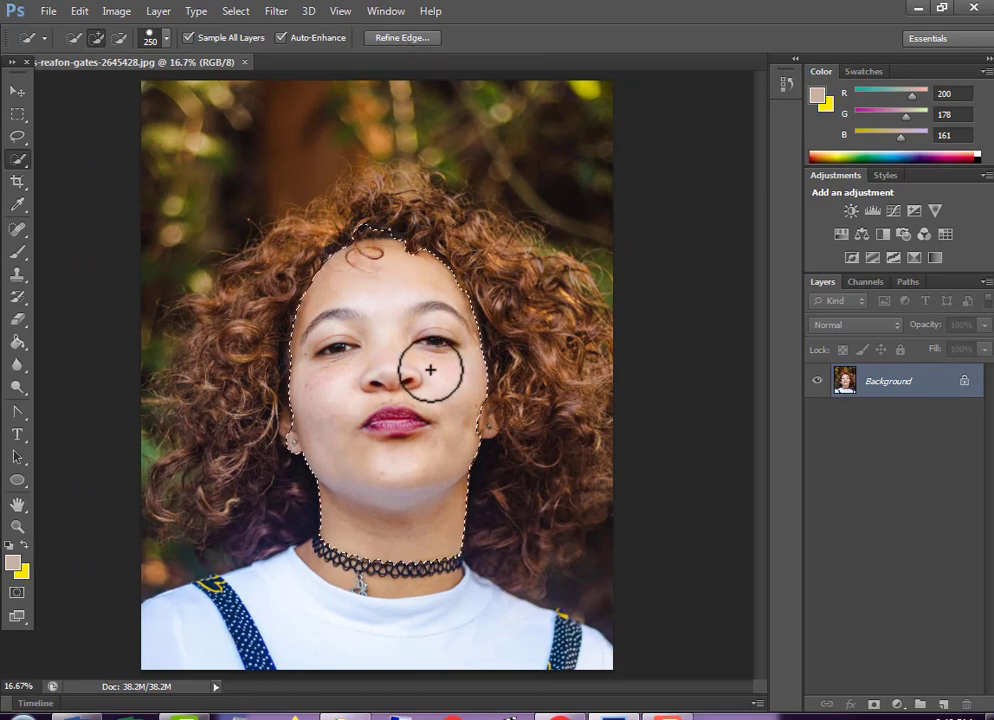
{"action": "key", "text": "ctrl+d"}
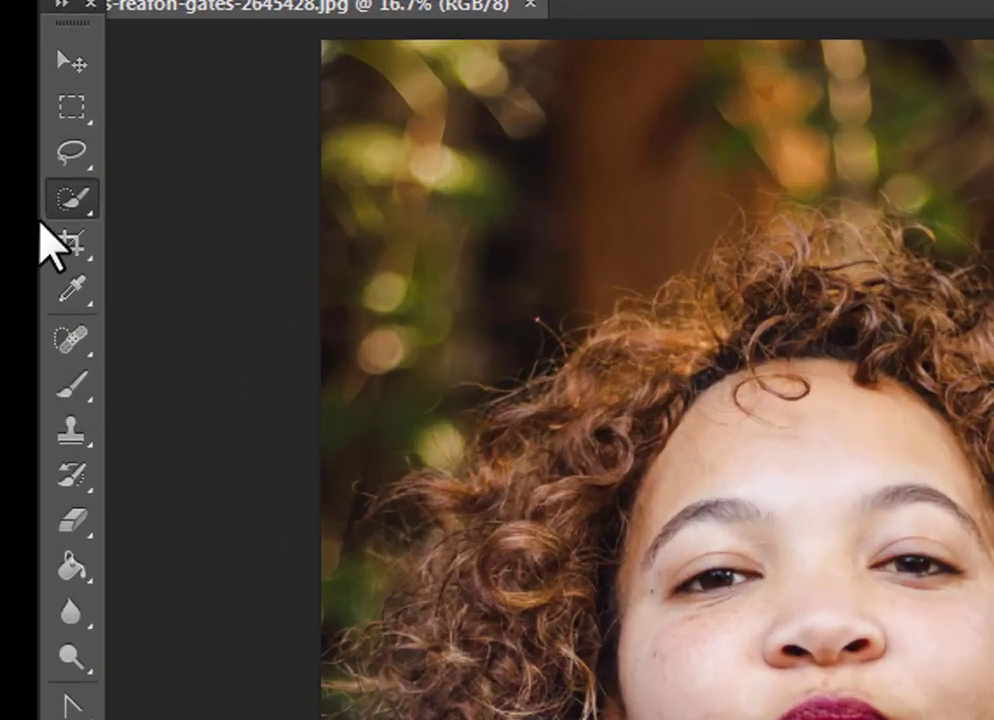
Select the woman's face, neck, shirt and curly hair with the Quick Selection tool
{"action": "left_click", "coordinate": [17, 159]}
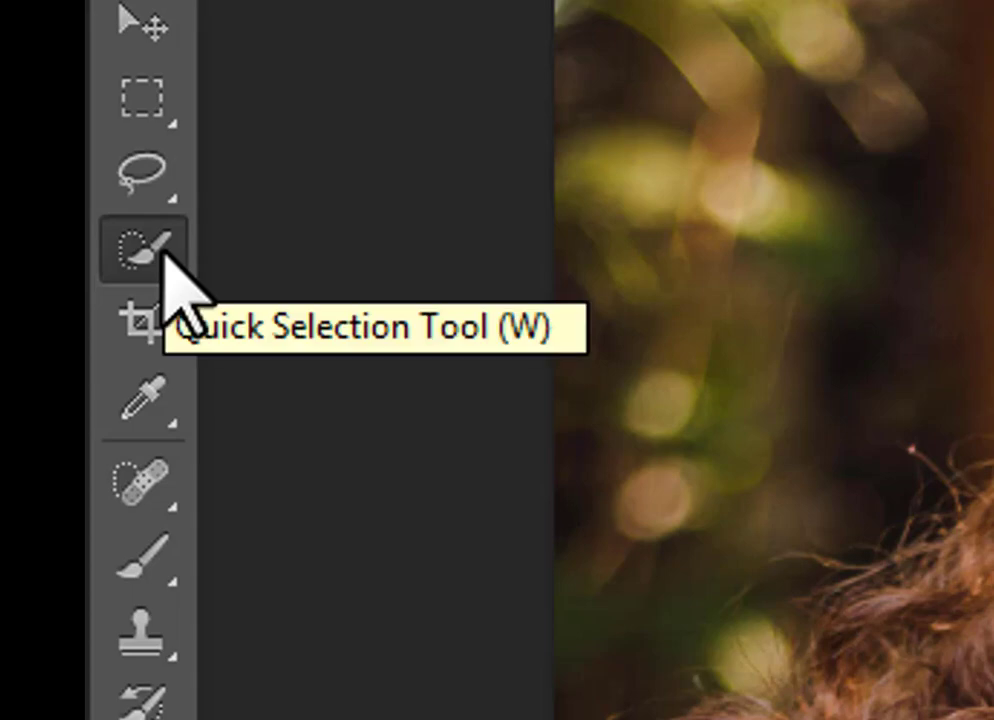
{"action": "right_click", "coordinate": [150, 258]}
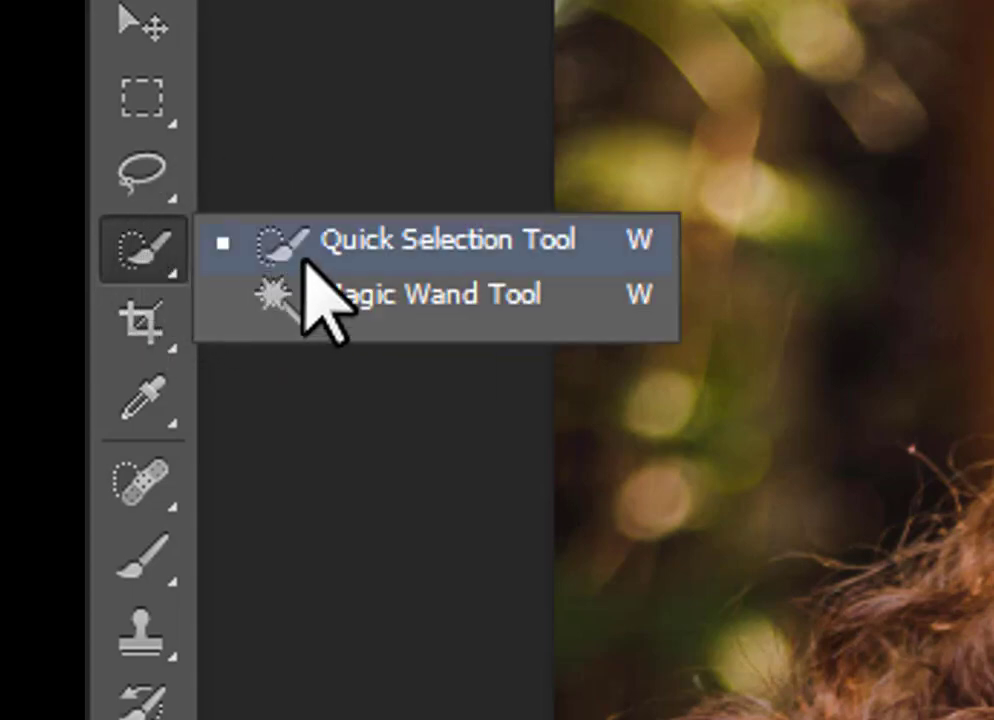
{"action": "left_click", "coordinate": [330, 224]}
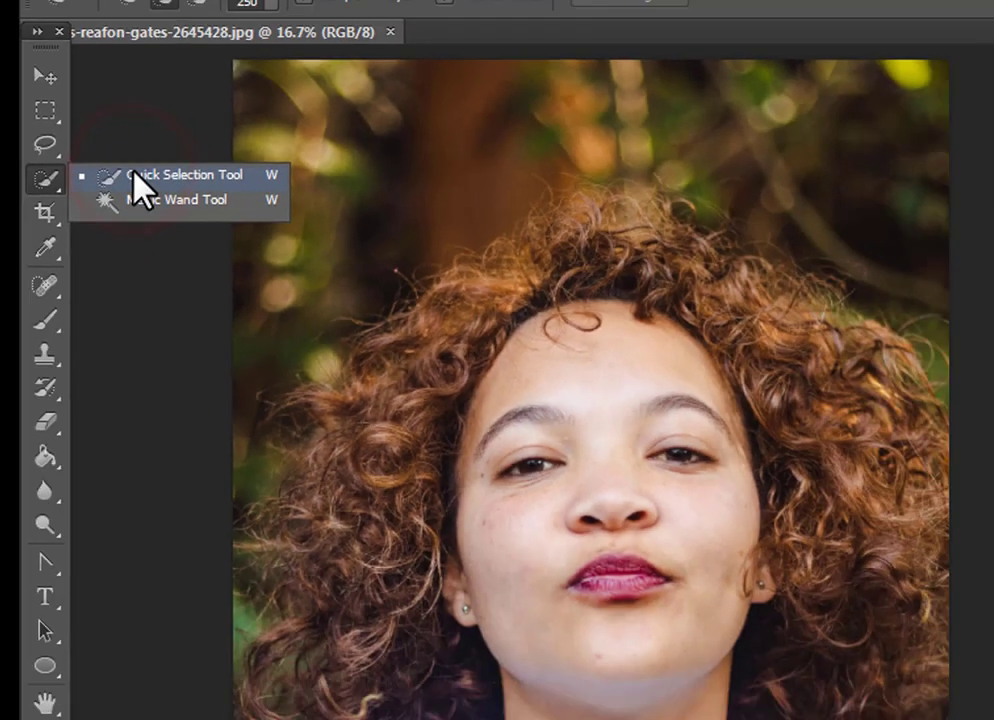
{"action": "left_click", "coordinate": [510, 331]}
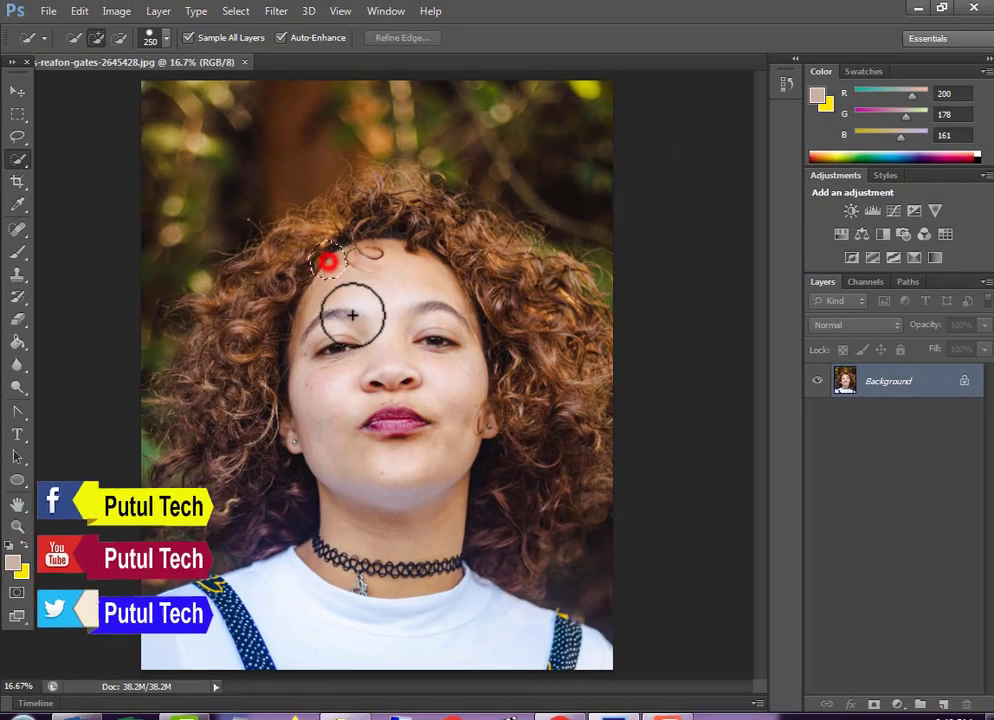
{"action": "mouse_move", "coordinate": [352, 316]}
{"action": "left_mouse_down"}
{"action": "mouse_move", "coordinate": [389, 436]}
{"action": "mouse_move", "coordinate": [379, 629]}
{"action": "left_mouse_up"}
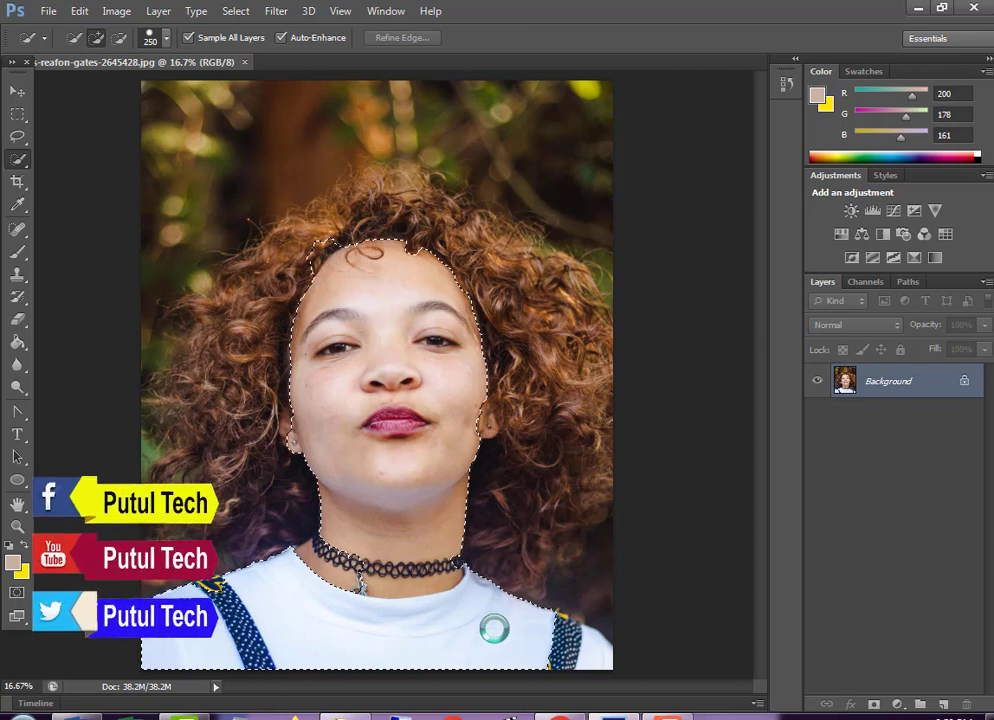
{"action": "left_click_drag", "start_coordinate": [524, 644], "coordinate": [584, 664]}
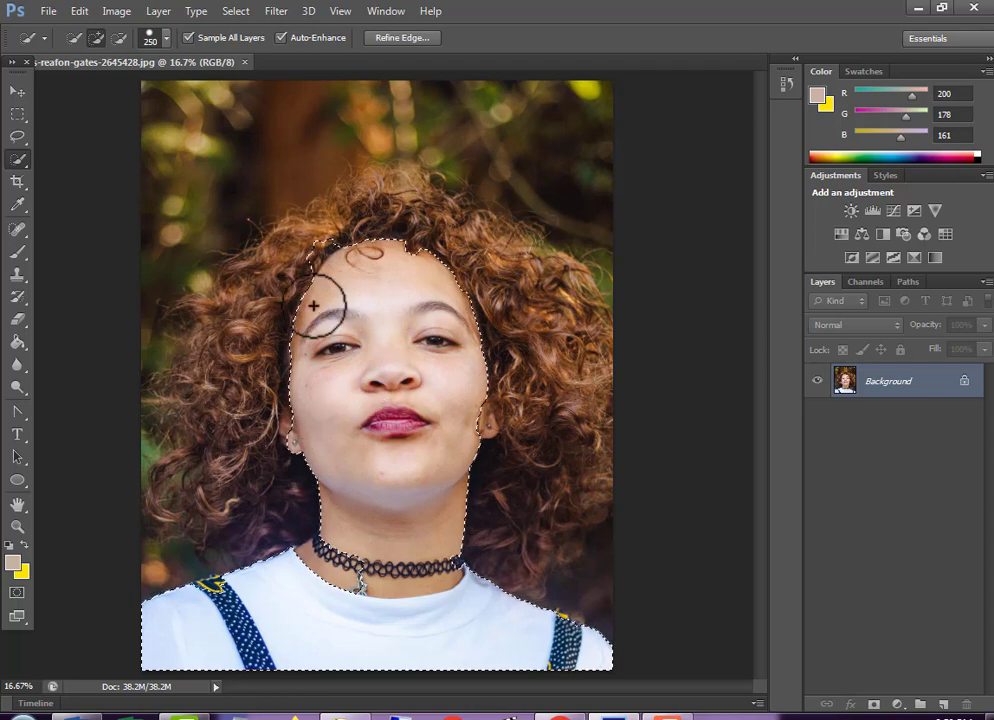
{"action": "mouse_move", "coordinate": [311, 304]}
{"action": "left_mouse_down"}
{"action": "mouse_move", "coordinate": [240, 385]}
{"action": "mouse_move", "coordinate": [185, 330]}
{"action": "mouse_move", "coordinate": [165, 385]}
{"action": "mouse_move", "coordinate": [212, 487]}
{"action": "mouse_move", "coordinate": [400, 260]}
{"action": "mouse_move", "coordinate": [500, 340]}
{"action": "mouse_move", "coordinate": [557, 457]}
{"action": "mouse_move", "coordinate": [430, 285]}
{"action": "mouse_move", "coordinate": [410, 240]}
{"action": "mouse_move", "coordinate": [420, 230]}
{"action": "mouse_move", "coordinate": [330, 175]}
{"action": "mouse_move", "coordinate": [255, 180]}
{"action": "mouse_move", "coordinate": [285, 250]}
{"action": "mouse_move", "coordinate": [205, 215]}
{"action": "mouse_move", "coordinate": [170, 260]}
{"action": "mouse_move", "coordinate": [216, 330]}
{"action": "mouse_move", "coordinate": [198, 333]}
{"action": "left_mouse_up"}
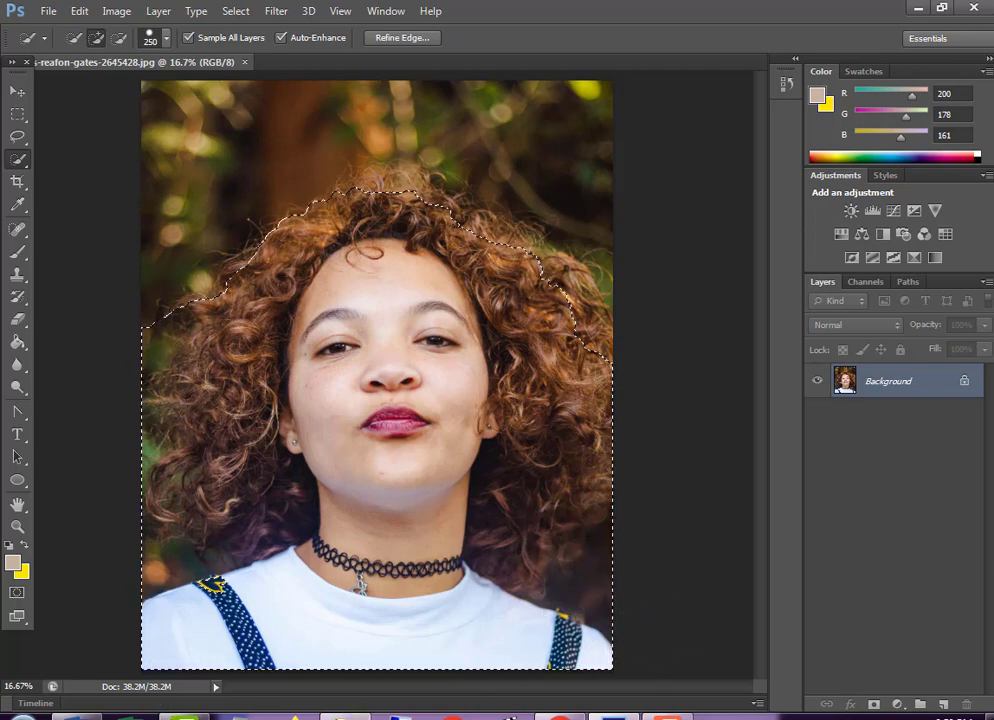
Subtract the background areas above both shoulders and along the hair's outer edge from the selection
{"action": "mouse_move", "coordinate": [610, 588]}
{"action": "left_mouse_down"}
{"action": "mouse_move", "coordinate": [577, 577]}
{"action": "mouse_move", "coordinate": [605, 552]}
{"action": "mouse_move", "coordinate": [628, 553]}
{"action": "left_mouse_up"}
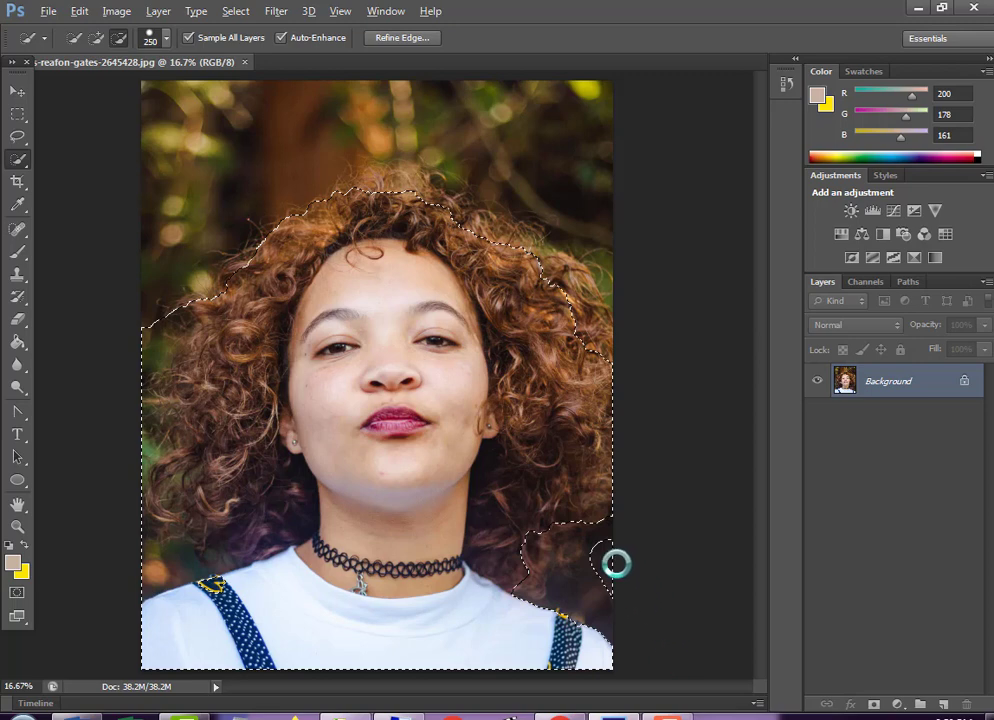
{"action": "mouse_move", "coordinate": [604, 573]}
{"action": "left_mouse_down"}
{"action": "mouse_move", "coordinate": [615, 588]}
{"action": "mouse_move", "coordinate": [577, 597]}
{"action": "left_mouse_up"}
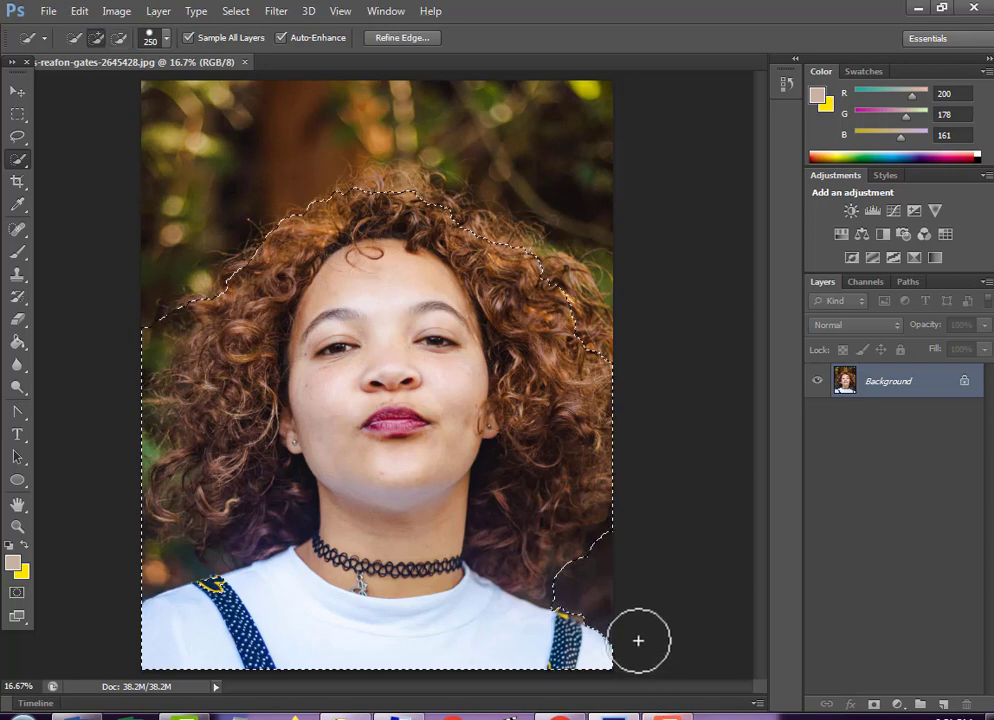
{"action": "mouse_move", "coordinate": [584, 604]}
{"action": "left_mouse_down"}
{"action": "mouse_move", "coordinate": [570, 605]}
{"action": "mouse_move", "coordinate": [598, 620]}
{"action": "left_mouse_up"}
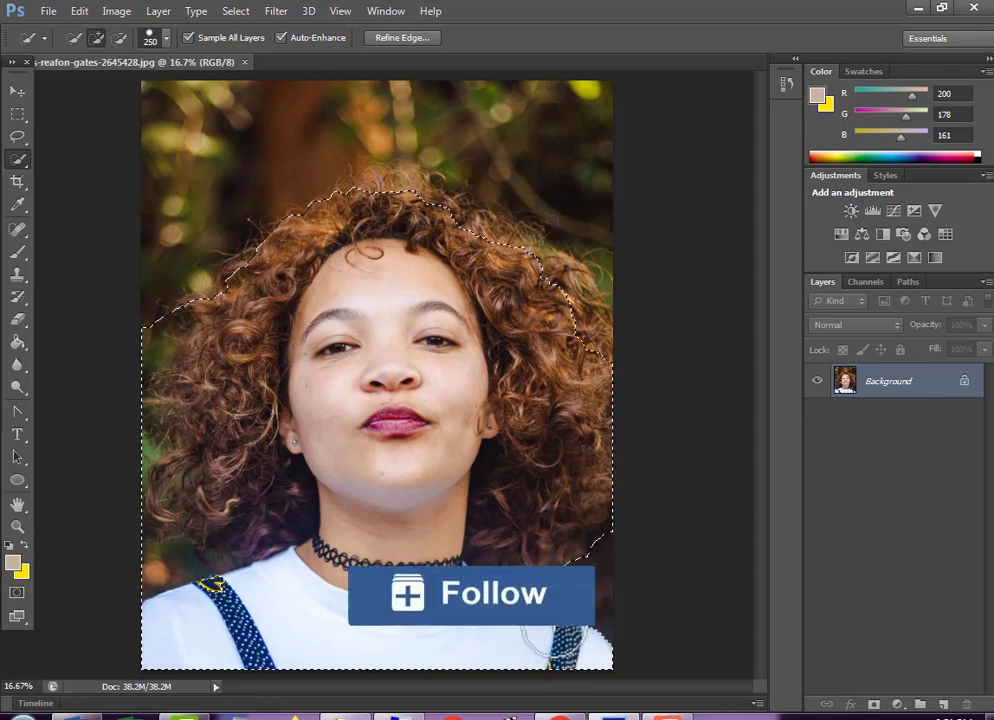
{"action": "key", "text": "alt"}
{"action": "left_click", "coordinate": [139, 300], "text": "alt"}
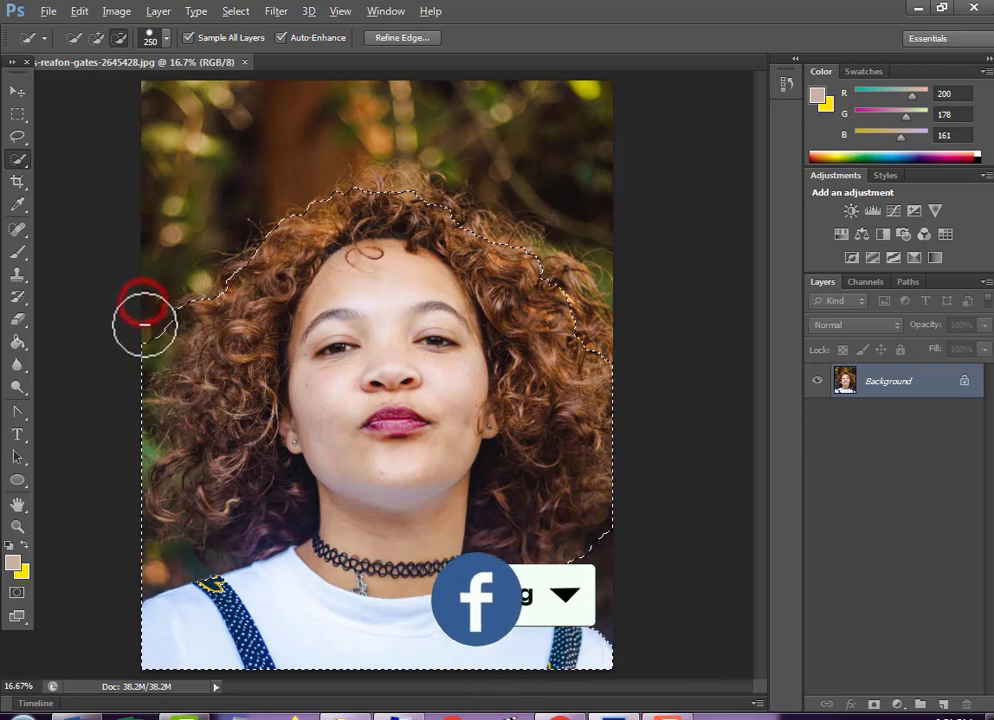
{"action": "mouse_move", "coordinate": [139, 378]}
{"action": "left_mouse_down"}
{"action": "mouse_move", "coordinate": [138, 455]}
{"action": "mouse_move", "coordinate": [121, 485]}
{"action": "mouse_move", "coordinate": [115, 551]}
{"action": "mouse_move", "coordinate": [153, 563]}
{"action": "left_mouse_up"}
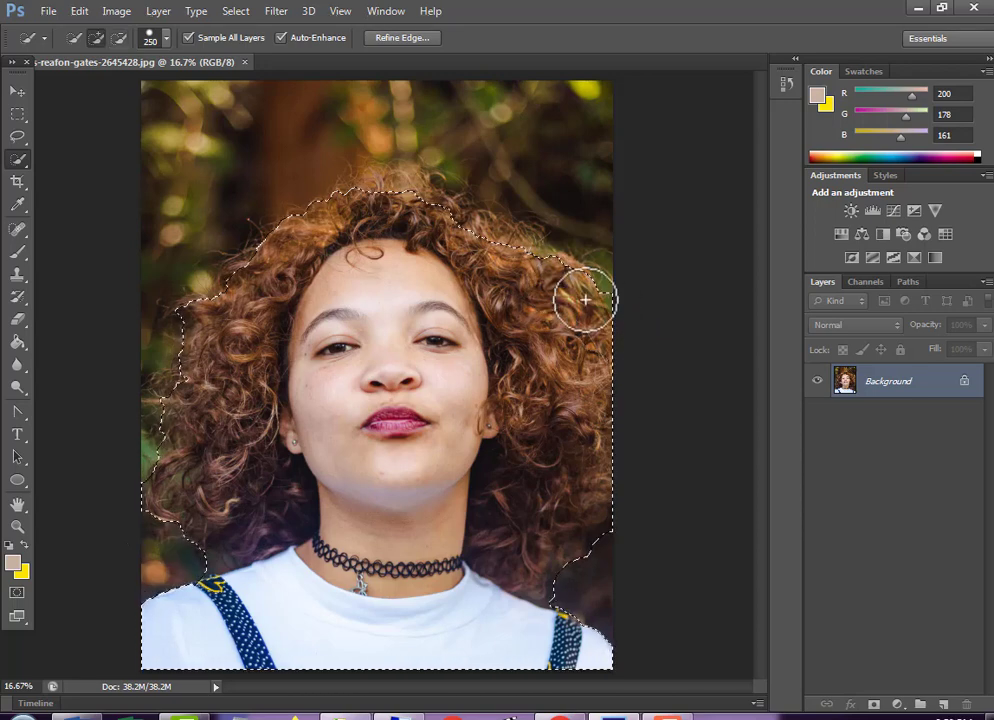
Open Refine Edge, set the Radius to 1.6 px and brush along the hair outline with the Refine Radius tool
{"action": "left_click", "coordinate": [402, 39]}
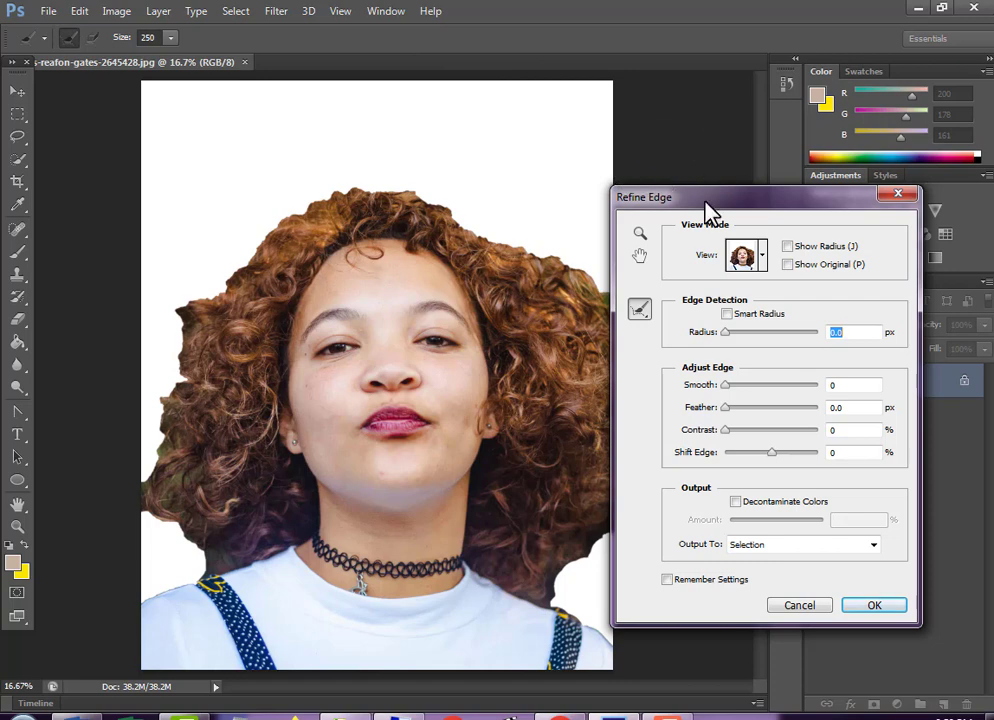
{"action": "mouse_move", "coordinate": [706, 200]}
{"action": "left_mouse_down"}
{"action": "mouse_move", "coordinate": [772, 214]}
{"action": "mouse_move", "coordinate": [745, 218]}
{"action": "left_mouse_up"}
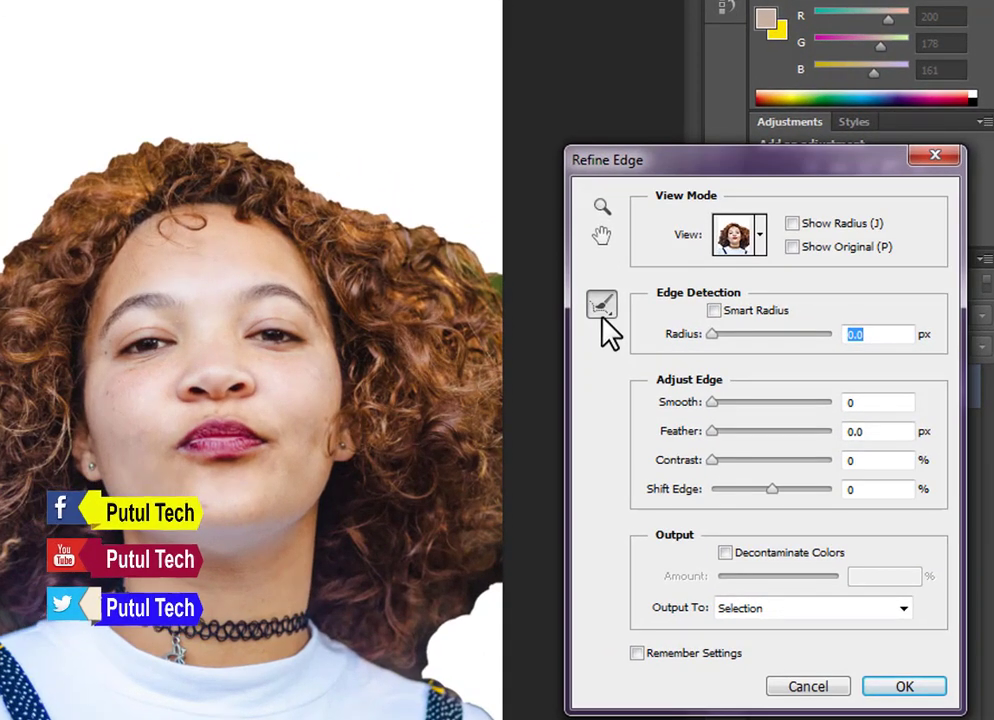
{"action": "mouse_move", "coordinate": [711, 334]}
{"action": "left_mouse_down"}
{"action": "mouse_move", "coordinate": [766, 335]}
{"action": "mouse_move", "coordinate": [720, 335]}
{"action": "left_mouse_up"}
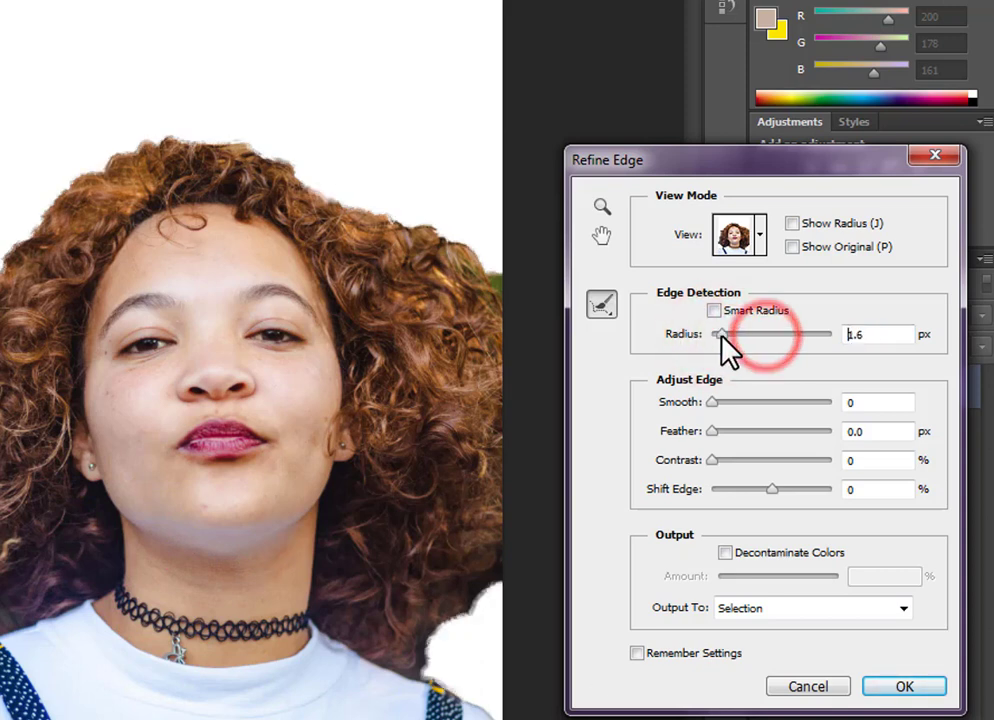
{"action": "left_click", "coordinate": [600, 312]}
{"action": "left_click", "coordinate": [600, 310]}
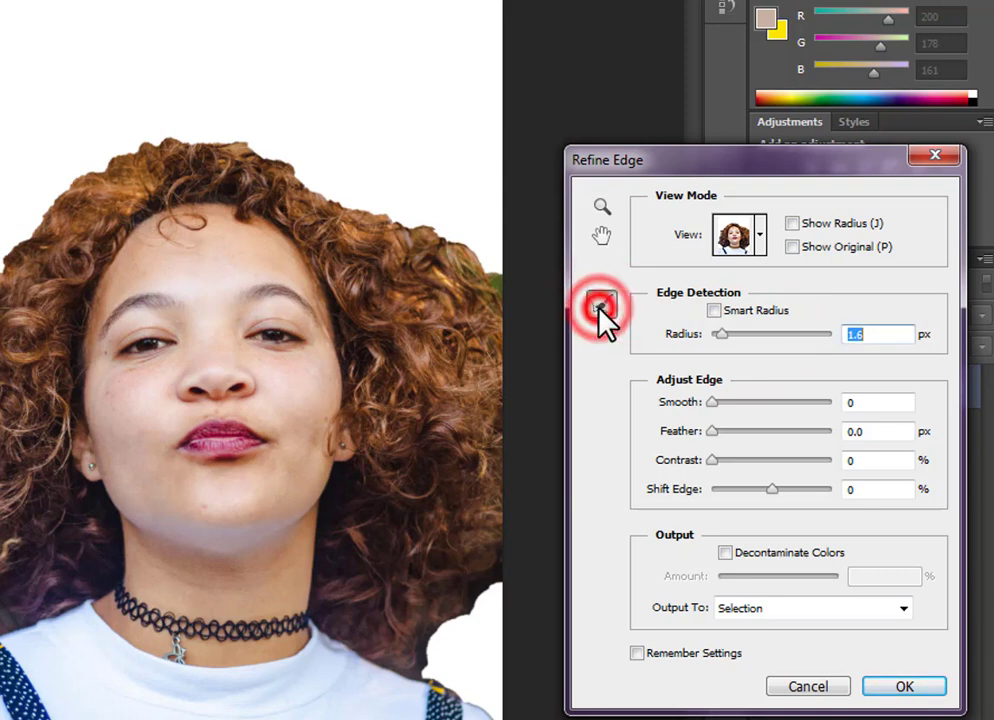
{"action": "mouse_move", "coordinate": [494, 262]}
{"action": "left_mouse_down"}
{"action": "mouse_move", "coordinate": [480, 243]}
{"action": "mouse_move", "coordinate": [348, 200]}
{"action": "mouse_move", "coordinate": [241, 138]}
{"action": "mouse_move", "coordinate": [158, 133]}
{"action": "mouse_move", "coordinate": [108, 153]}
{"action": "left_mouse_up"}
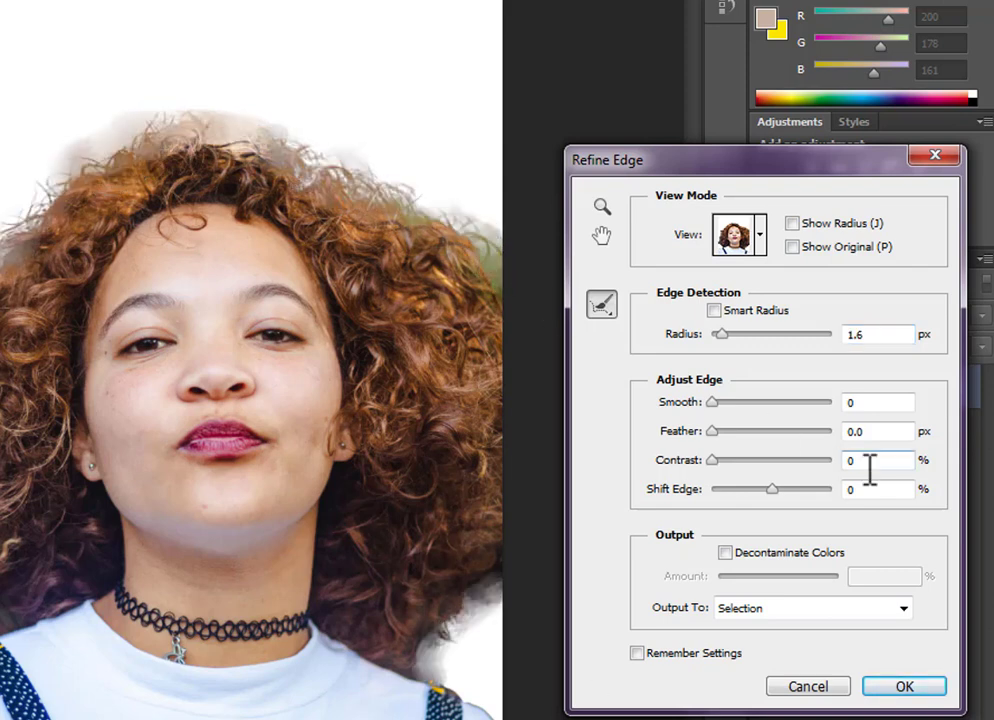
Set Shift Edge to -51%, Smooth to 99 and Feather to 8.6 px for the selection edge
{"action": "left_click_drag", "start_coordinate": [770, 488], "coordinate": [741, 489]}
{"action": "left_click_drag", "start_coordinate": [739, 488], "coordinate": [800, 488]}
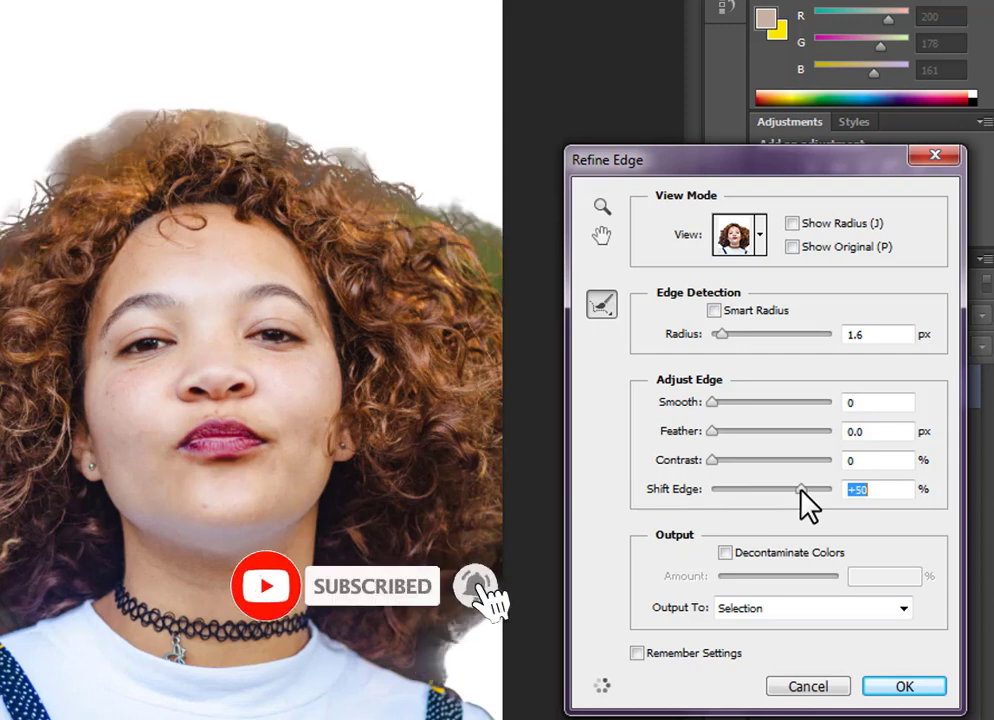
{"action": "left_click", "coordinate": [740, 489]}
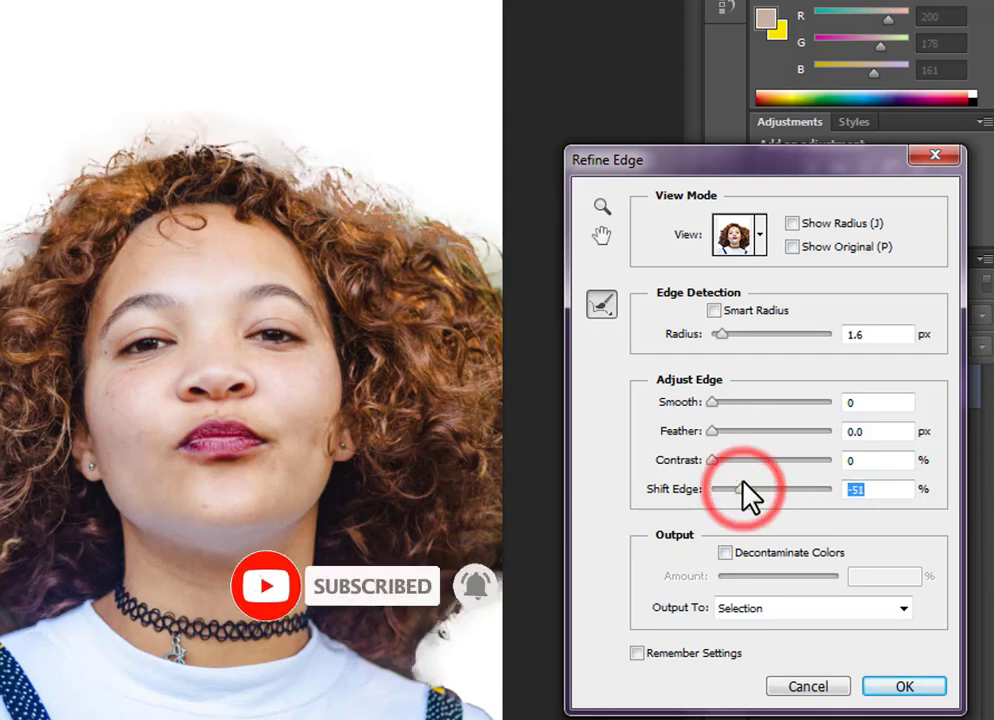
{"action": "left_click_drag", "start_coordinate": [711, 431], "coordinate": [781, 444]}
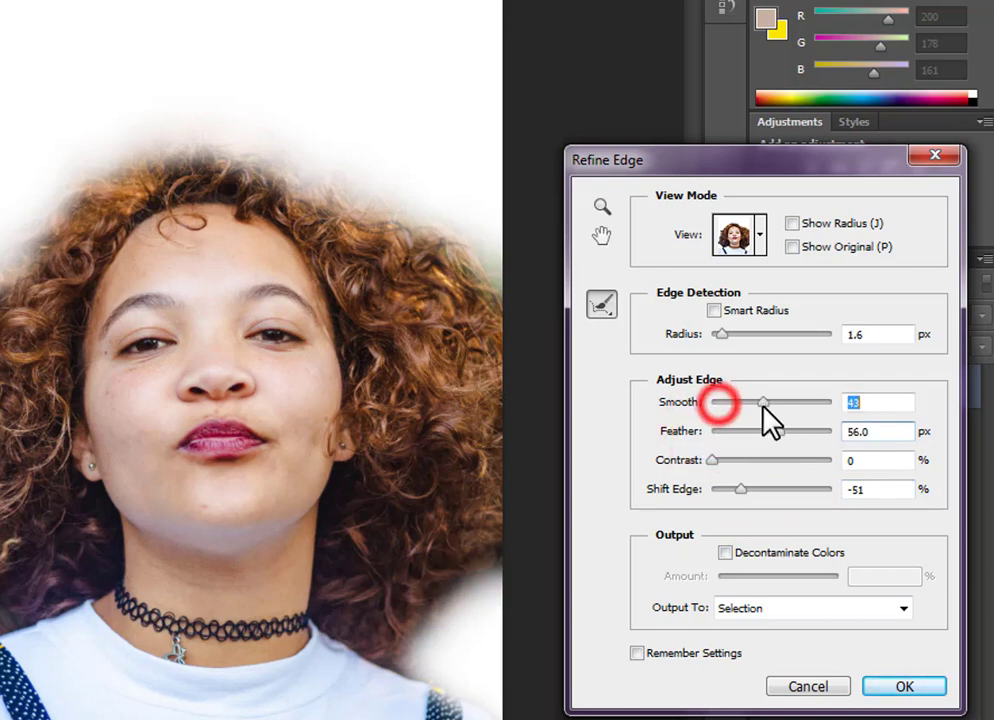
{"action": "mouse_move", "coordinate": [763, 405]}
{"action": "left_mouse_down"}
{"action": "mouse_move", "coordinate": [814, 409]}
{"action": "mouse_move", "coordinate": [771, 413]}
{"action": "mouse_move", "coordinate": [810, 416]}
{"action": "mouse_move", "coordinate": [747, 393]}
{"action": "left_mouse_up"}
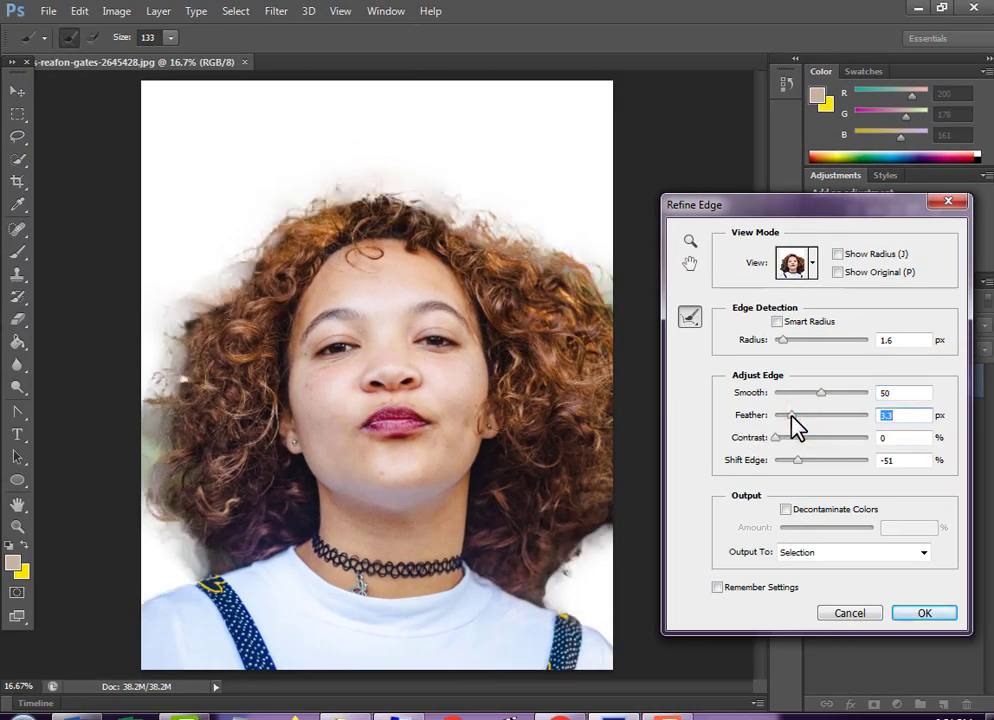
{"action": "left_click", "coordinate": [791, 415]}
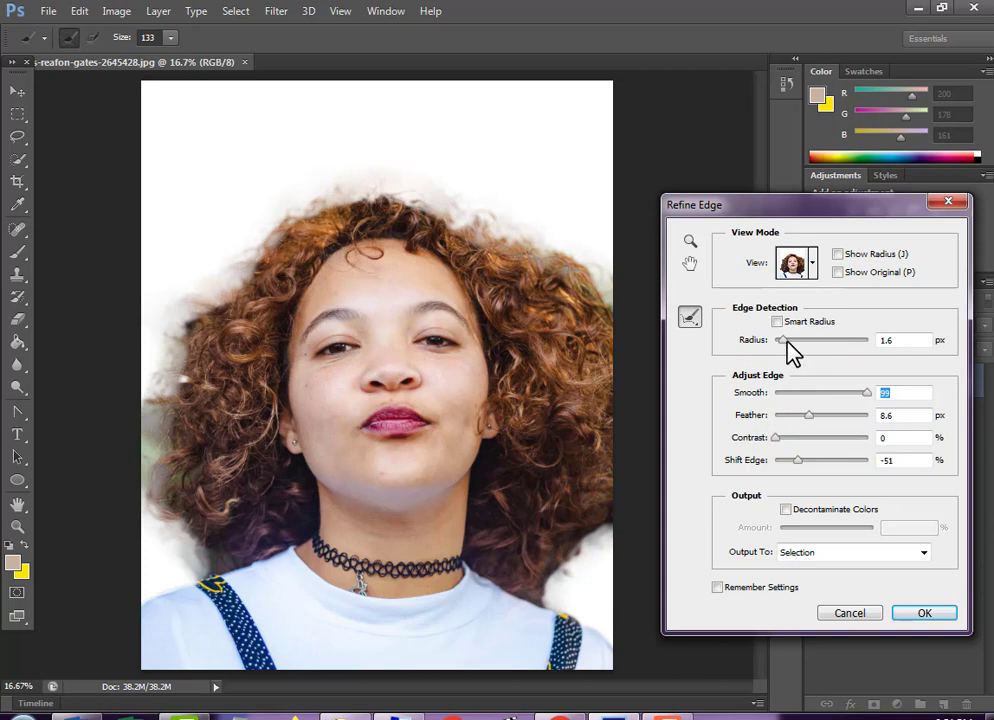
Set the edge detection Radius to 3.0 px and Shift Edge to -57%
{"action": "left_click_drag", "start_coordinate": [787, 341], "coordinate": [870, 342]}
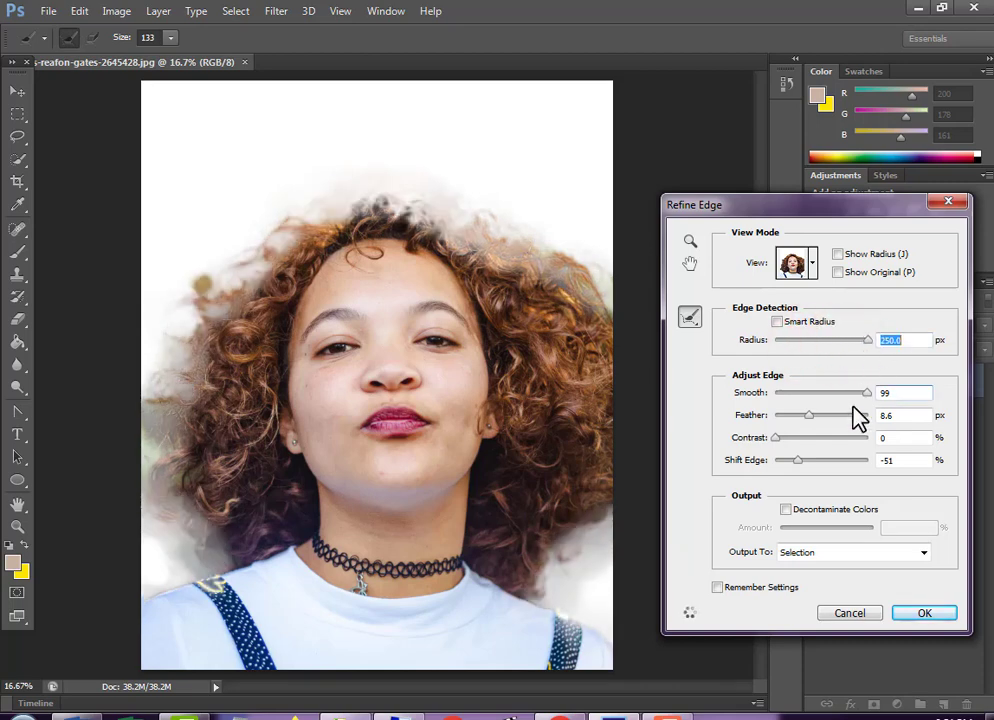
{"action": "left_click_drag", "start_coordinate": [816, 337], "coordinate": [791, 341]}
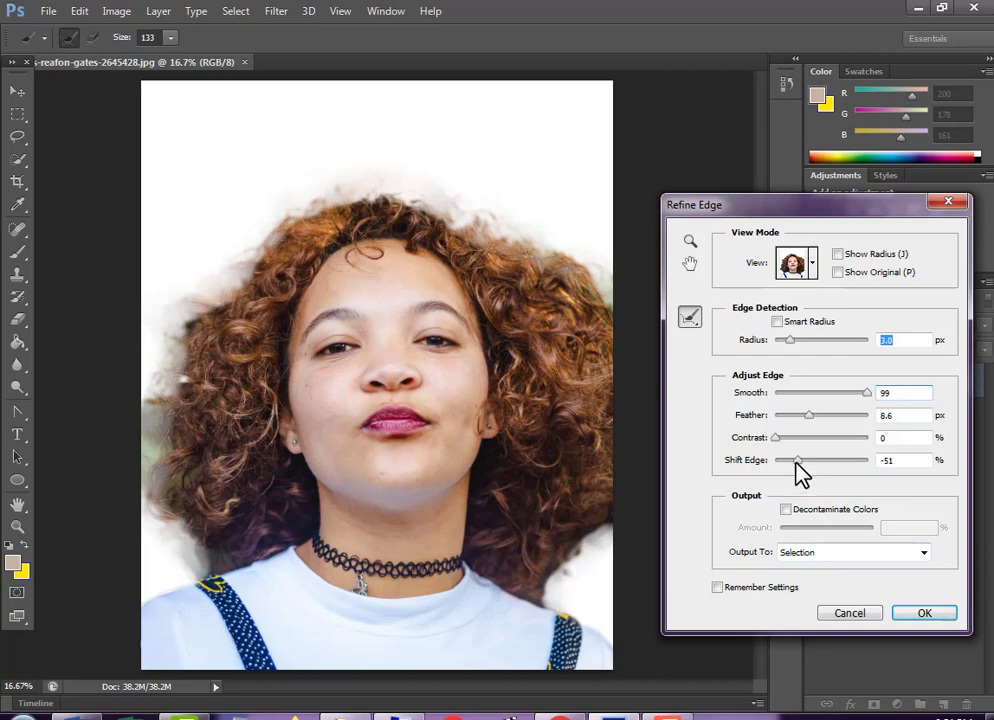
{"action": "mouse_move", "coordinate": [797, 462]}
{"action": "left_mouse_down"}
{"action": "mouse_move", "coordinate": [774, 463]}
{"action": "mouse_move", "coordinate": [795, 463]}
{"action": "left_mouse_up"}
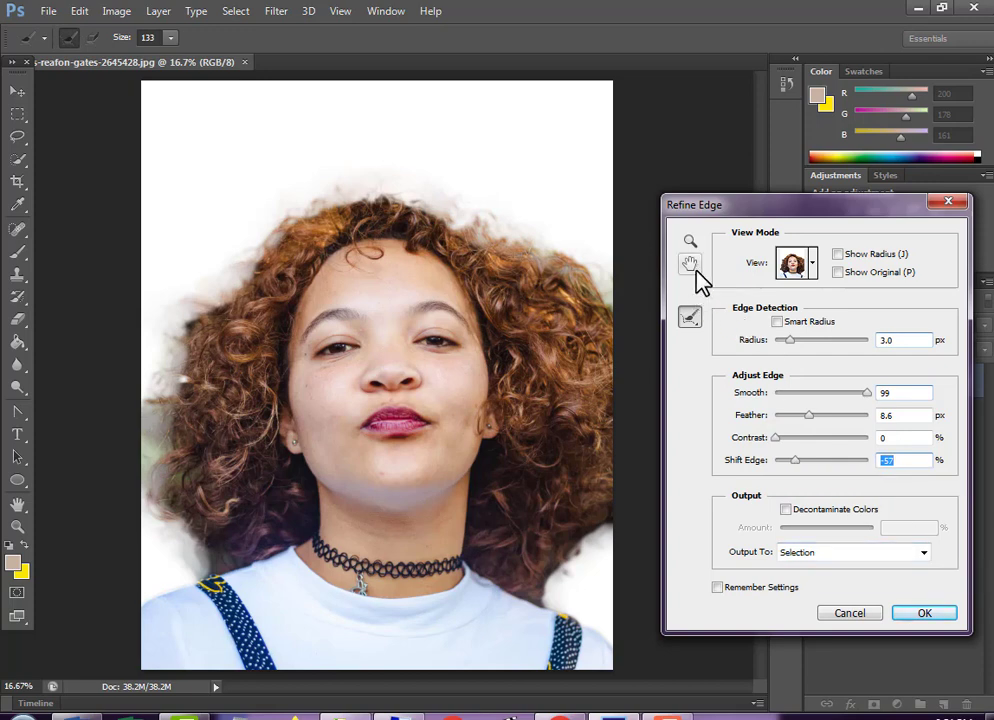
Output the refined selection to a New Layer with Layer Mask and apply the refinement
{"action": "left_click", "coordinate": [843, 553]}
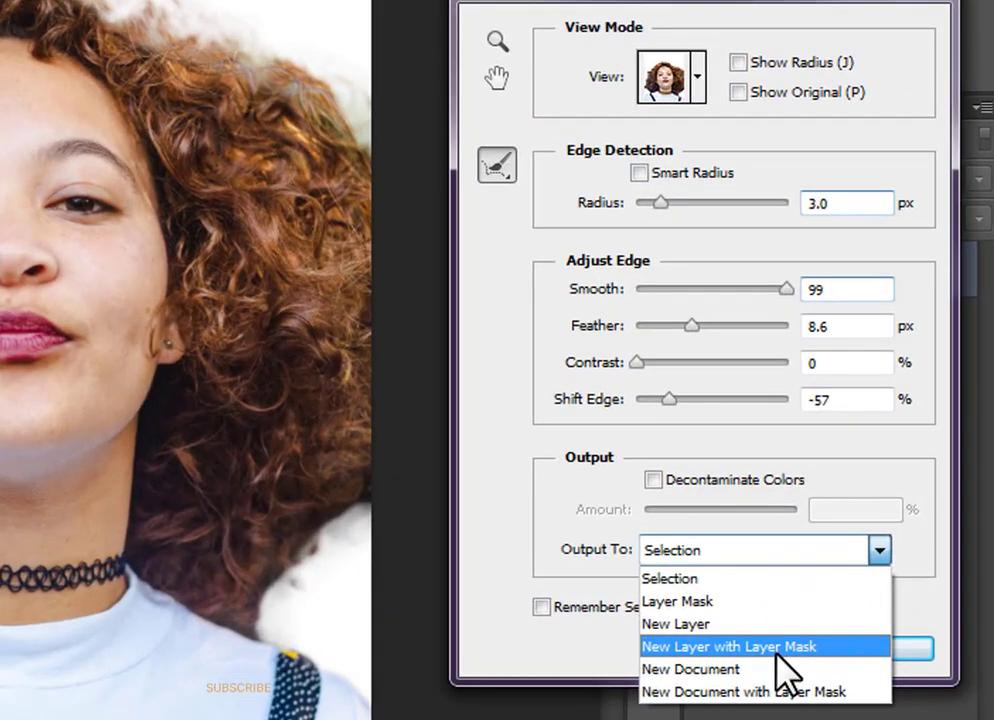
{"action": "left_click", "coordinate": [777, 648]}
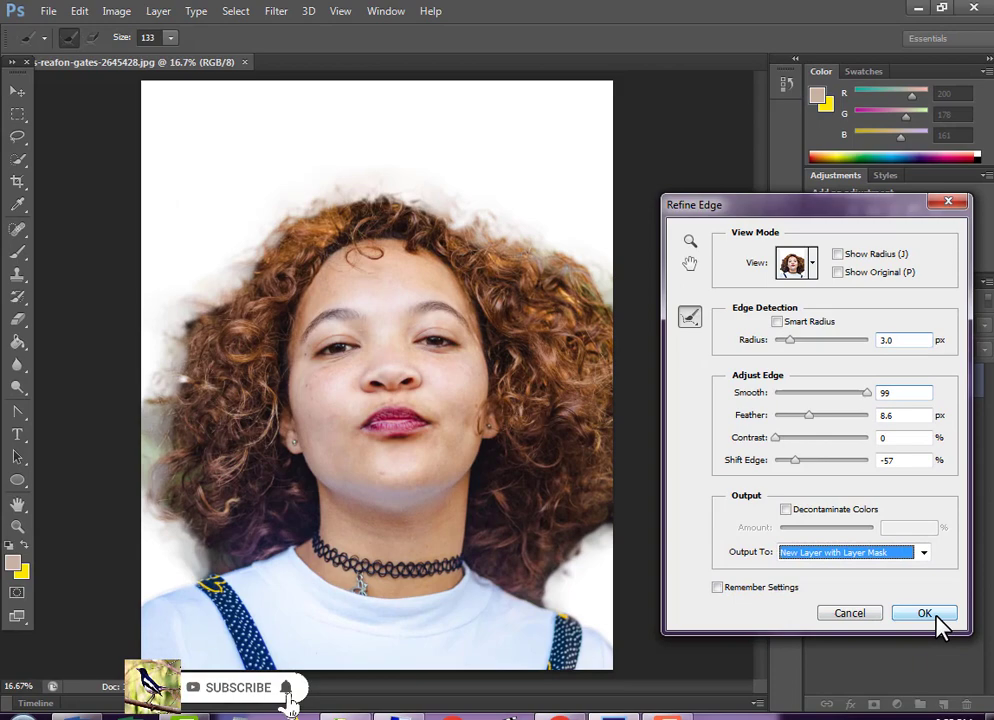
{"action": "left_click", "coordinate": [925, 614]}
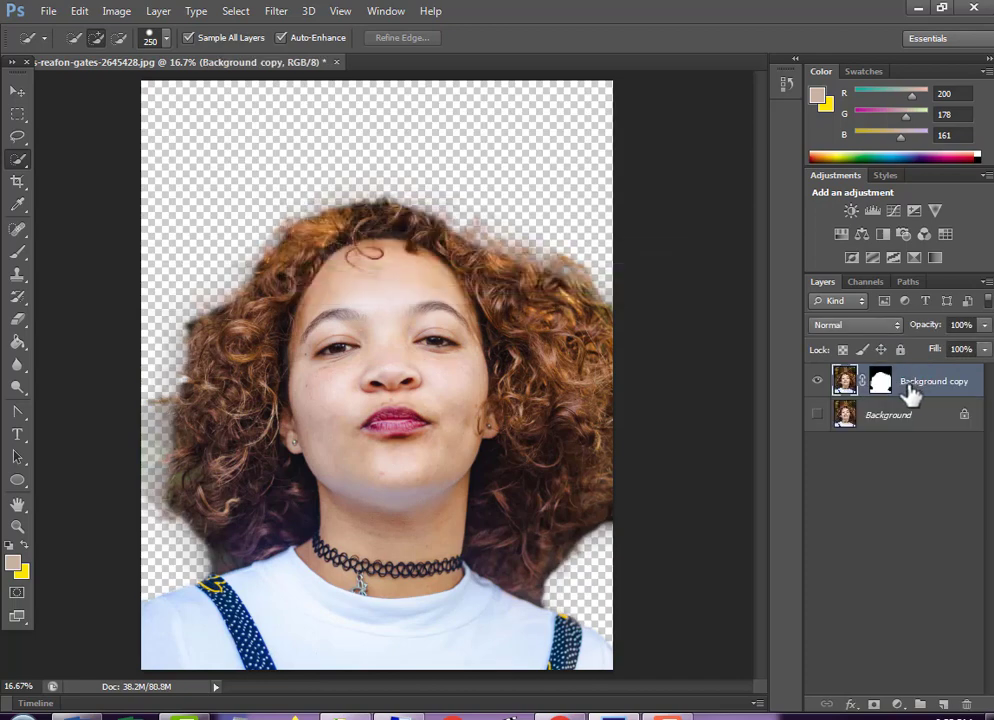
{"action": "left_click", "coordinate": [946, 705]}
{"action": "left_click", "coordinate": [946, 705]}
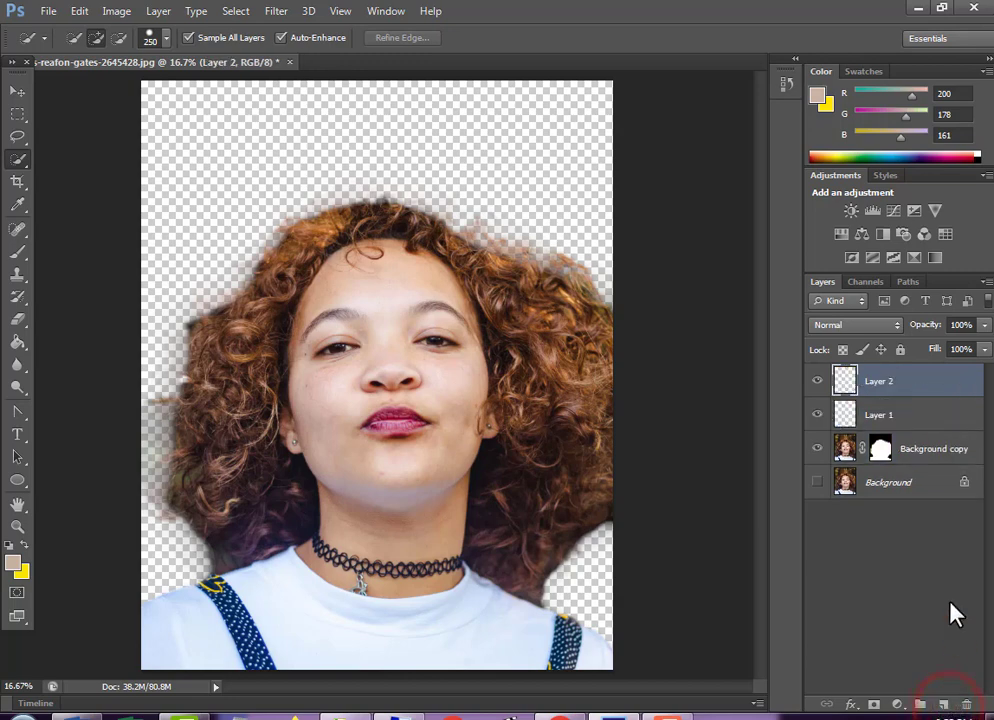
{"action": "key", "text": "ctrl+z"}
{"action": "key", "text": "ctrl+z"}
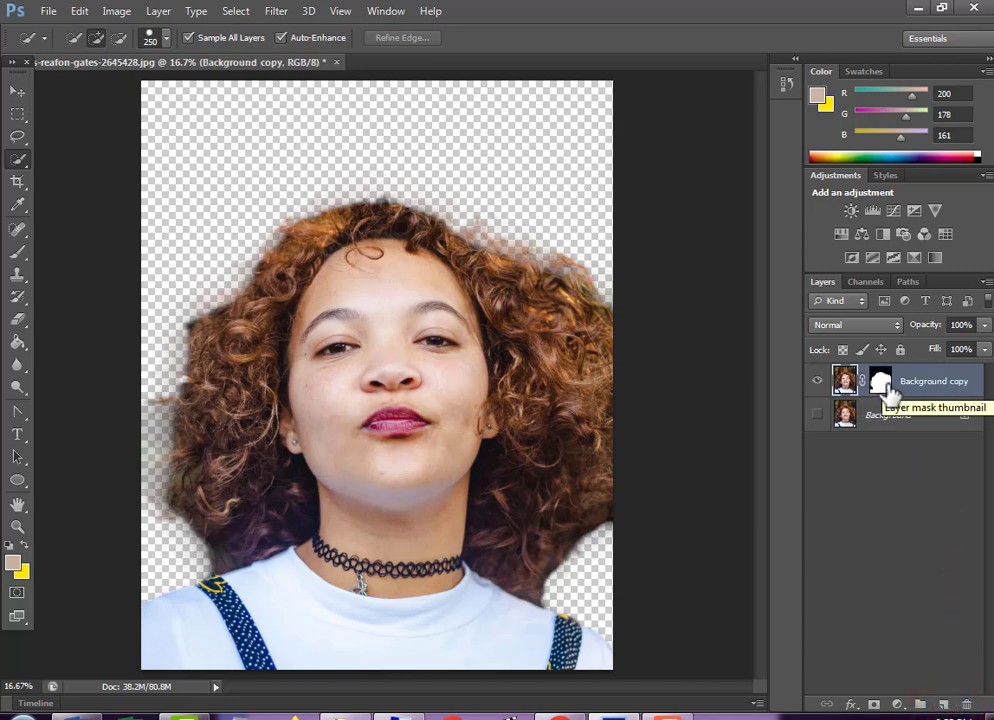
Add a yellow (#e8e668) Solid Color fill layer and move the masked Background copy layer above it
{"action": "left_click", "coordinate": [897, 705]}
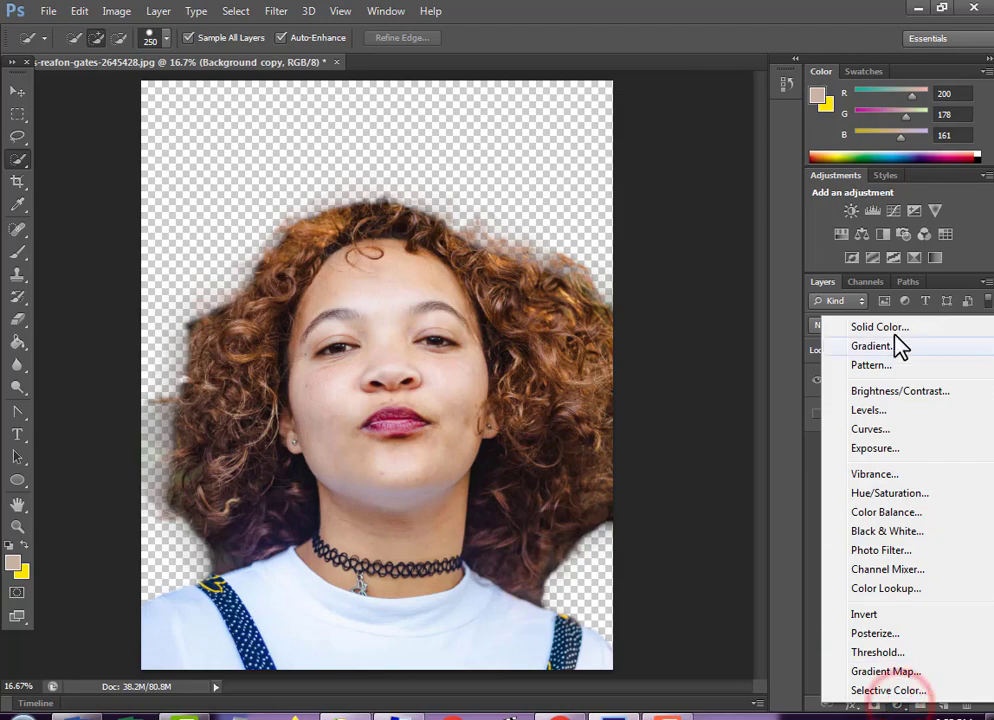
{"action": "left_click", "coordinate": [890, 327]}
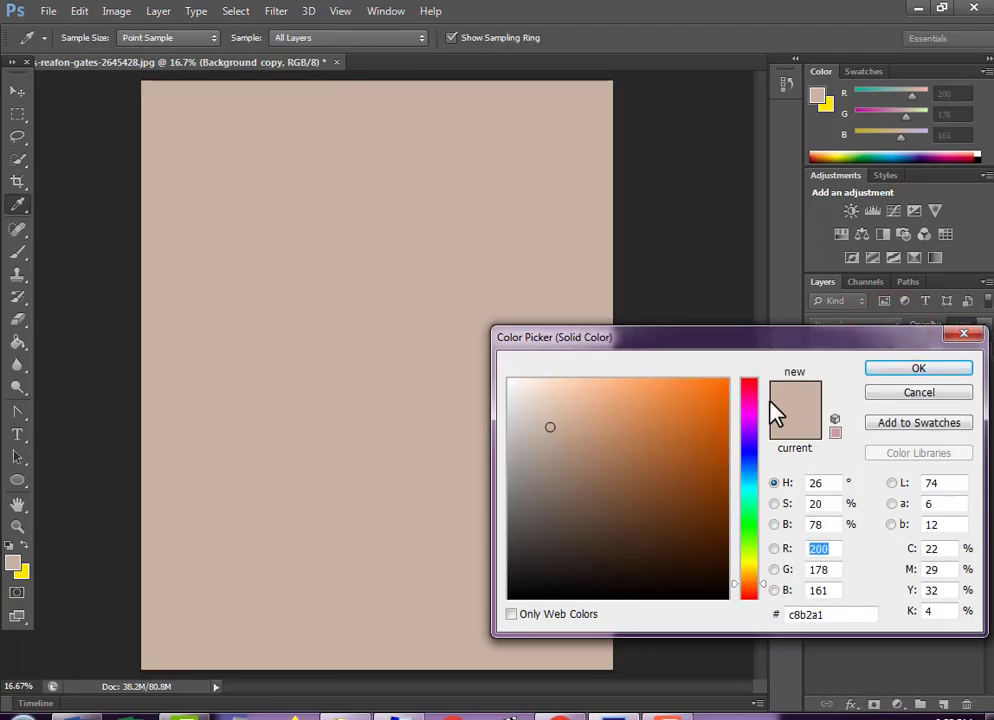
{"action": "left_click", "coordinate": [697, 454]}
{"action": "left_click", "coordinate": [688, 528]}
{"action": "left_click", "coordinate": [606, 497]}
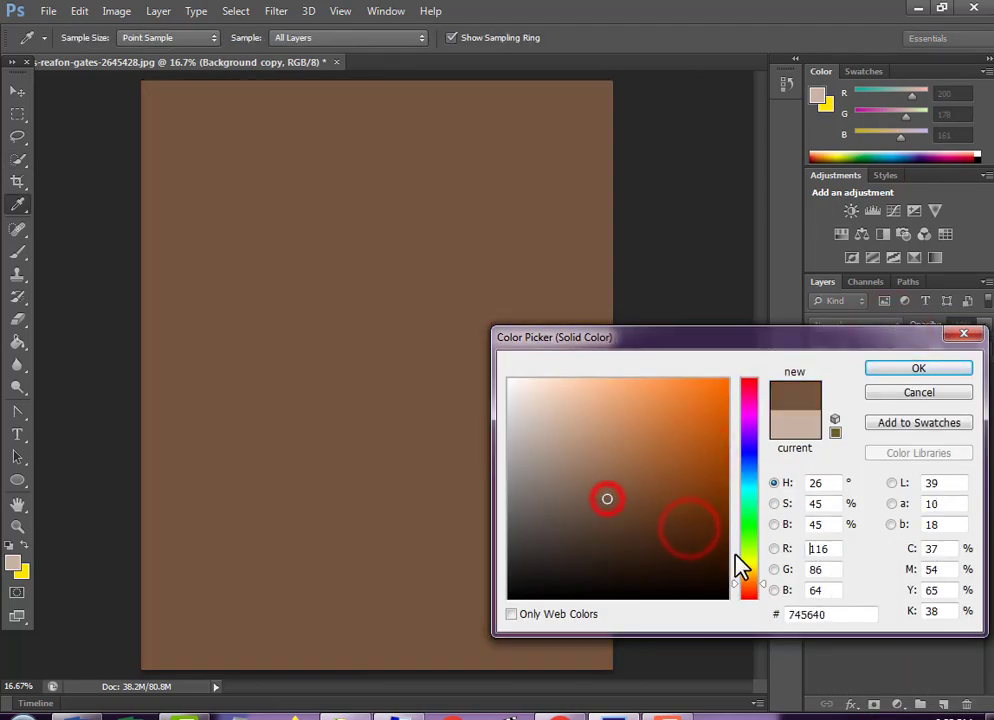
{"action": "left_click", "coordinate": [749, 564]}
{"action": "left_click", "coordinate": [630, 399]}
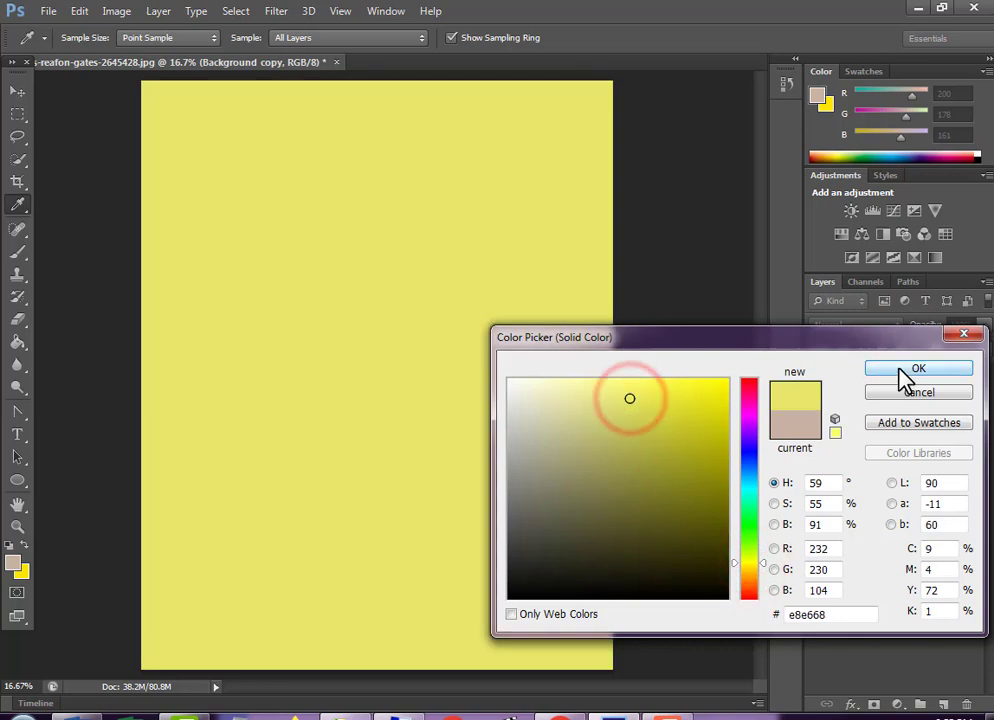
{"action": "left_click", "coordinate": [905, 368]}
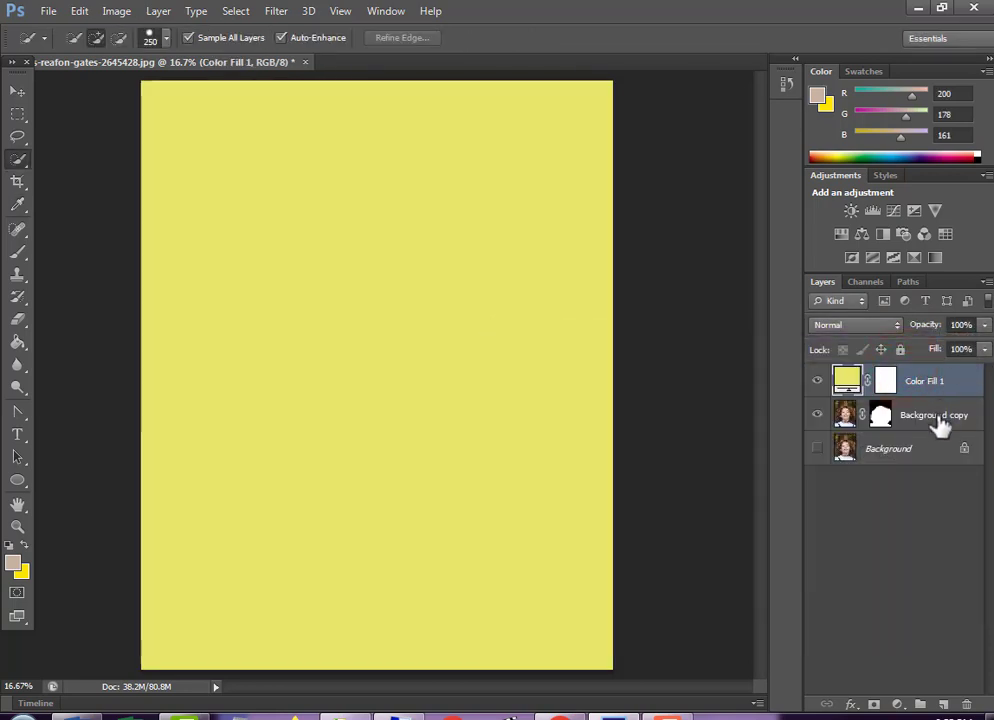
{"action": "left_click_drag", "start_coordinate": [930, 428], "coordinate": [920, 375]}
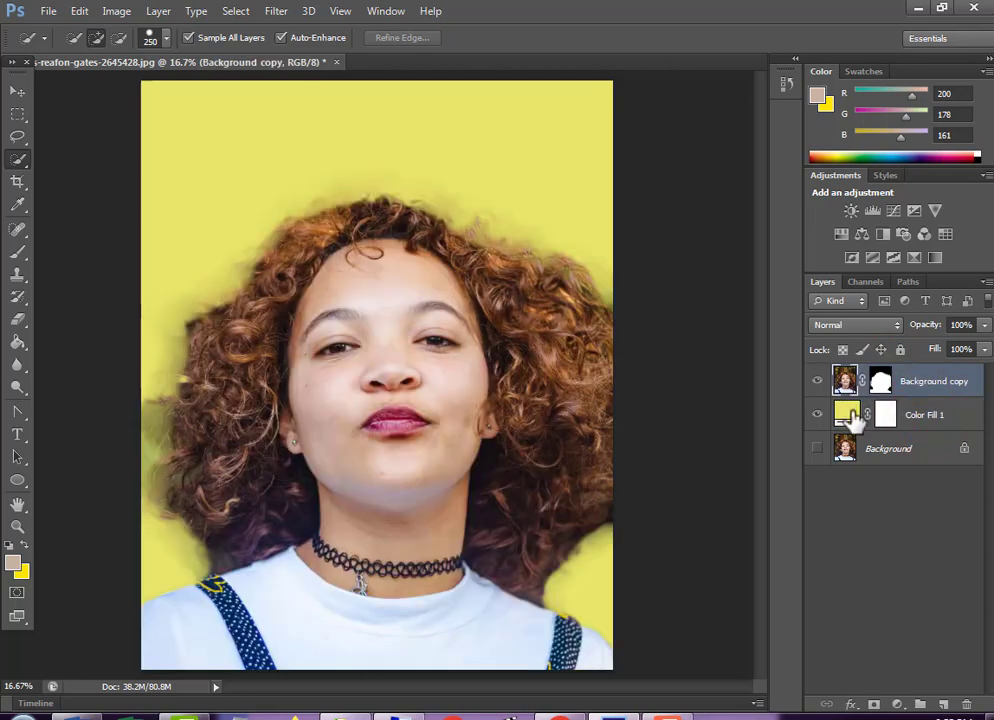
Add a second Solid Color fill layer directly above the yellow fill and test dark brown shades behind the portrait
{"action": "left_click", "coordinate": [847, 419]}
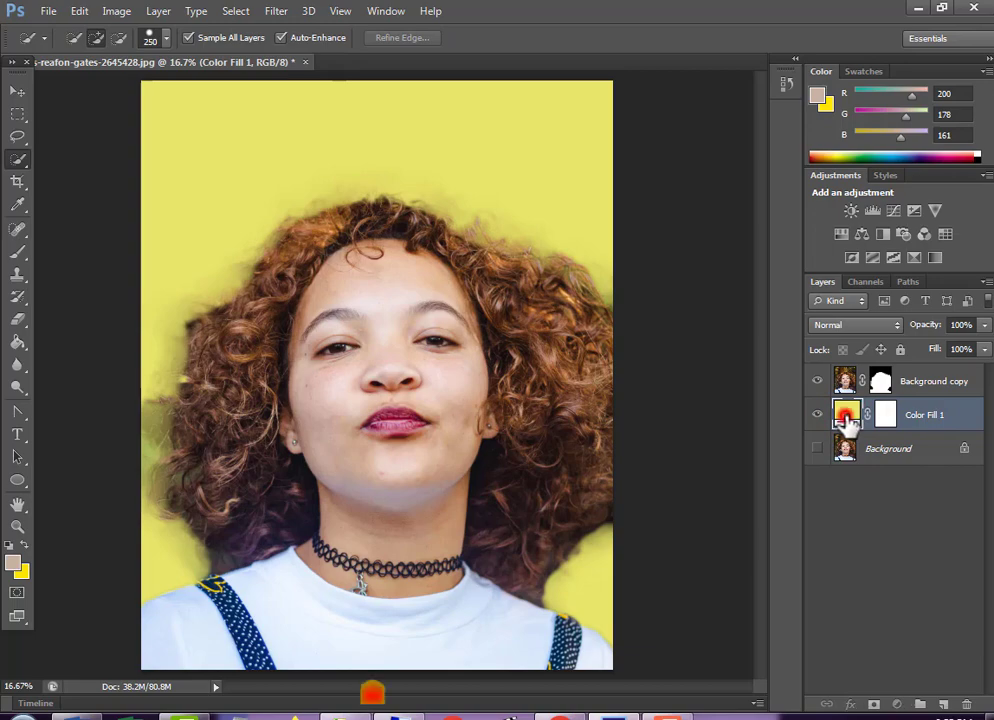
{"action": "left_click", "coordinate": [845, 418]}
{"action": "left_click", "coordinate": [845, 418]}
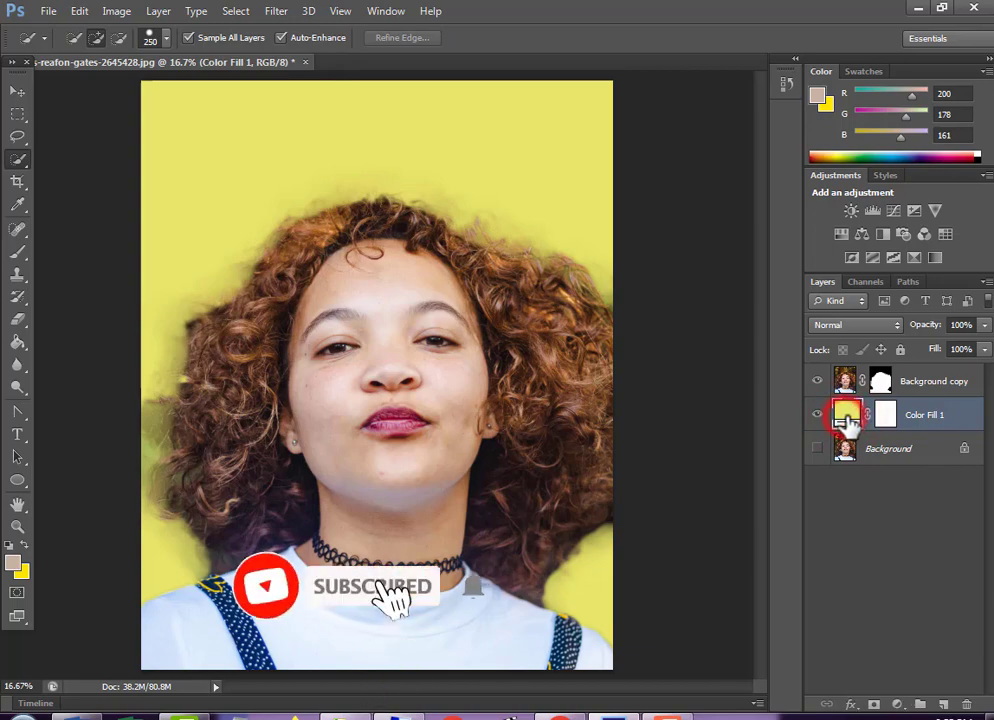
{"action": "left_click", "coordinate": [897, 704]}
{"action": "left_click", "coordinate": [876, 322]}
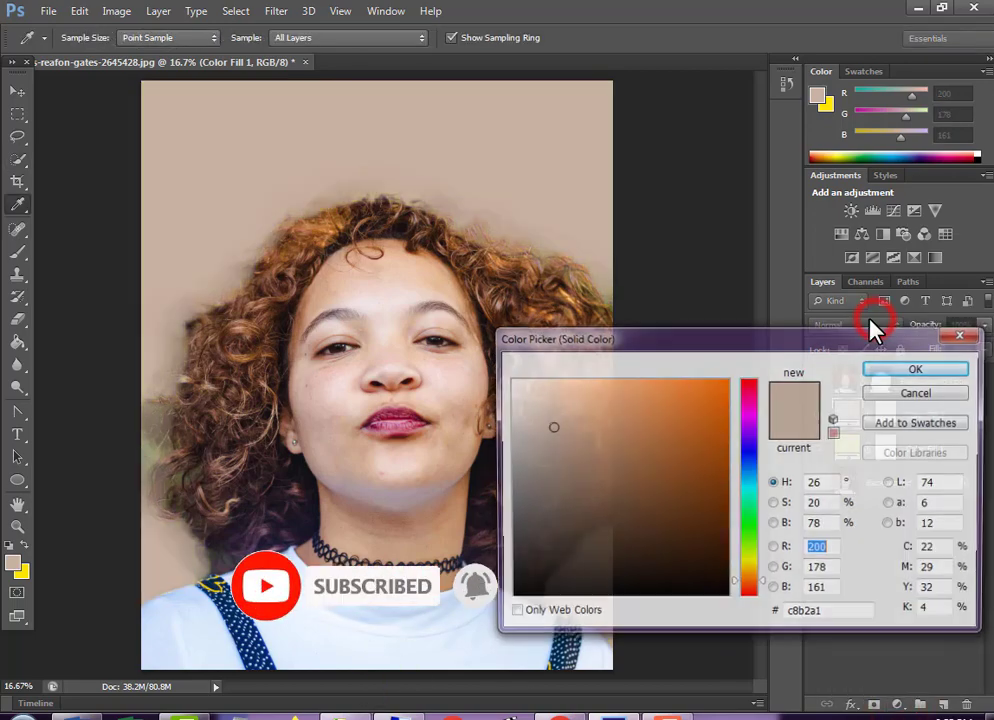
{"action": "mouse_move", "coordinate": [629, 511]}
{"action": "left_mouse_down"}
{"action": "mouse_move", "coordinate": [692, 603]}
{"action": "mouse_move", "coordinate": [674, 663]}
{"action": "left_mouse_up"}
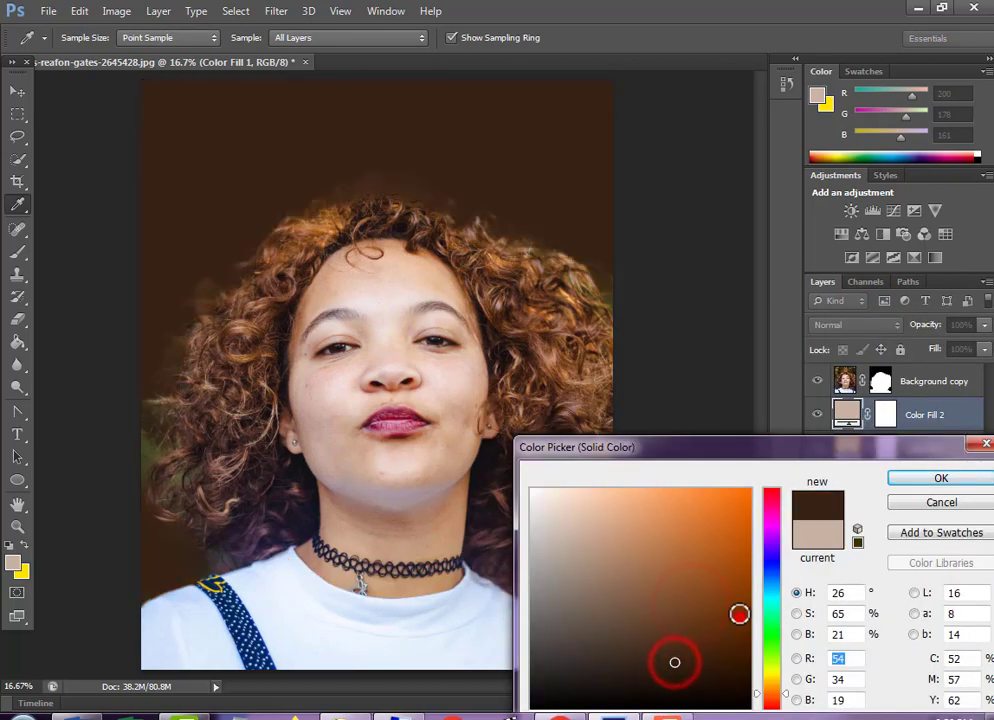
{"action": "left_click", "coordinate": [739, 611]}
{"action": "left_click", "coordinate": [606, 628]}
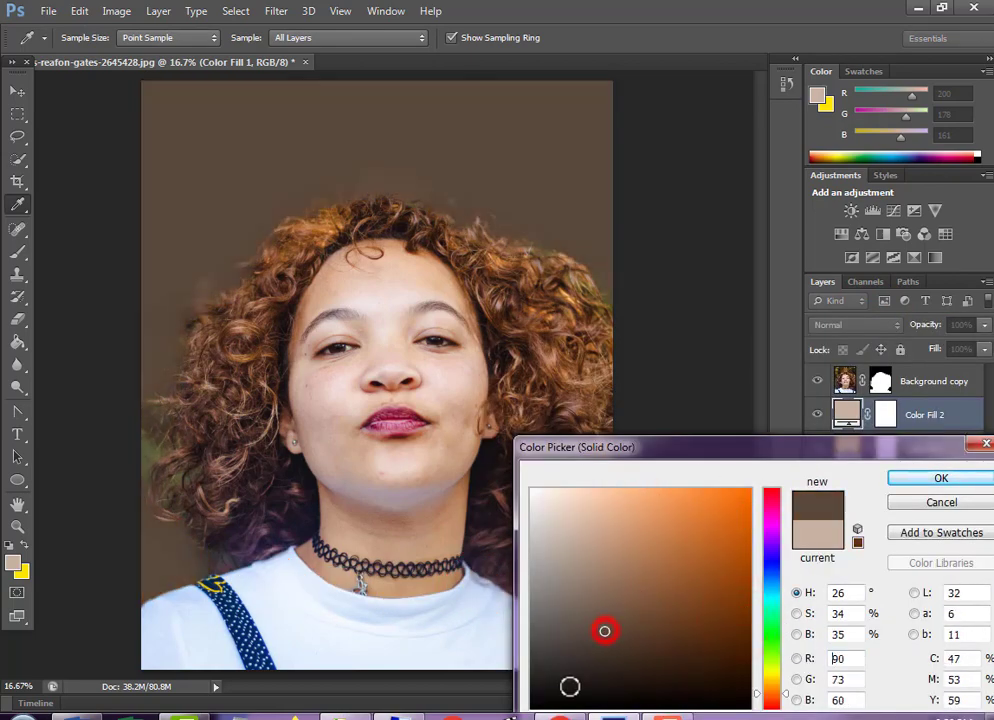
{"action": "left_click", "coordinate": [568, 690]}
{"action": "left_click", "coordinate": [665, 701]}
{"action": "left_click", "coordinate": [703, 615]}
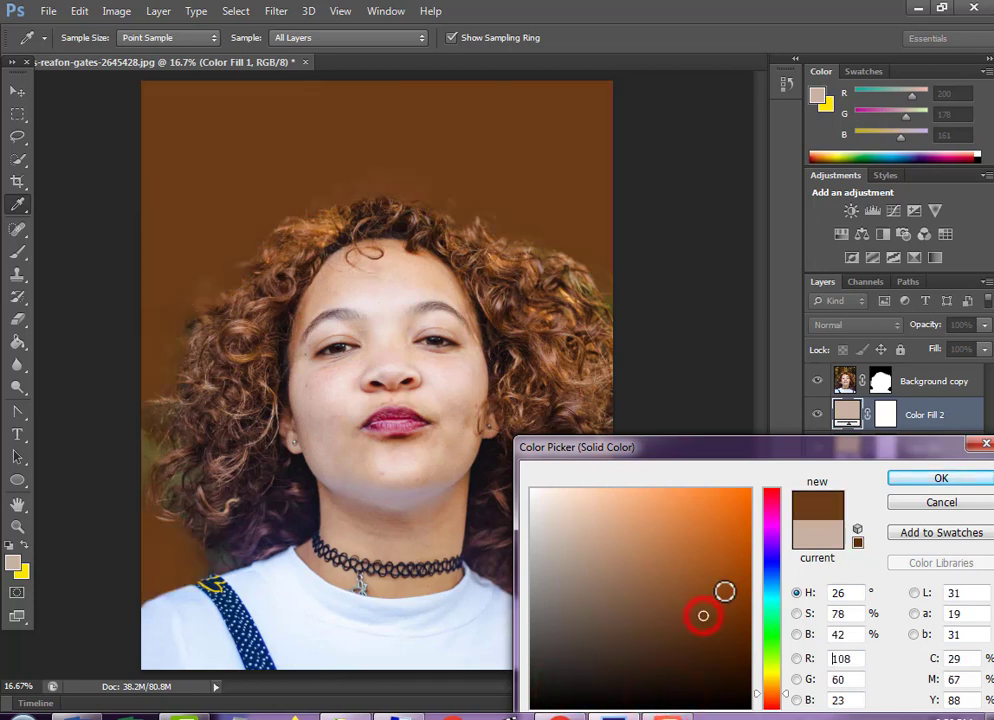
{"action": "left_click", "coordinate": [723, 589]}
Try green shades for the second fill layer, ending on dark green with RGB 9, 88, 74
{"action": "left_click", "coordinate": [771, 534]}
{"action": "left_click", "coordinate": [771, 606]}
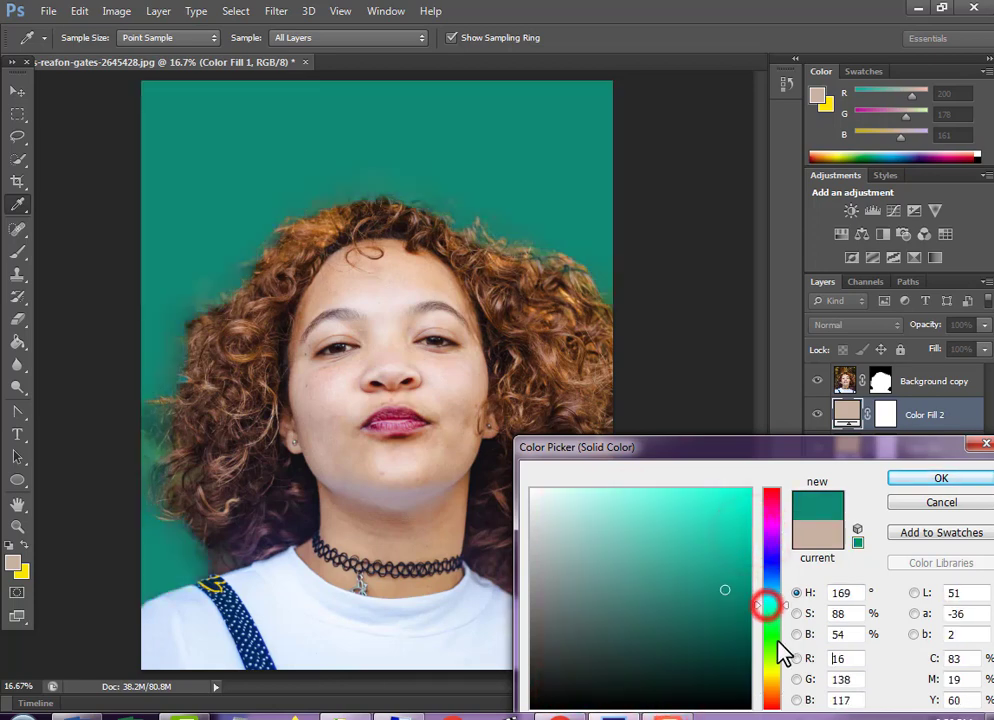
{"action": "left_click", "coordinate": [706, 620]}
{"action": "left_click", "coordinate": [732, 531]}
{"action": "left_click", "coordinate": [730, 631]}
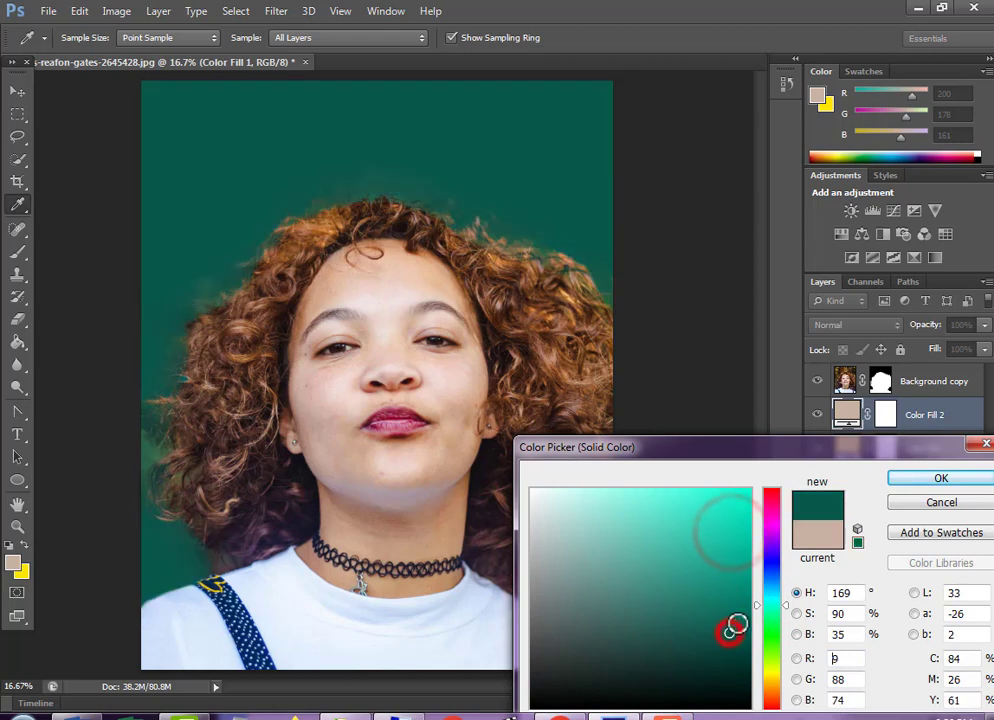
Try magenta shades from bright to near black for the second fill layer, ending on purple with RGB 155, 22, 129
{"action": "left_click", "coordinate": [771, 515]}
{"action": "left_click", "coordinate": [728, 508]}
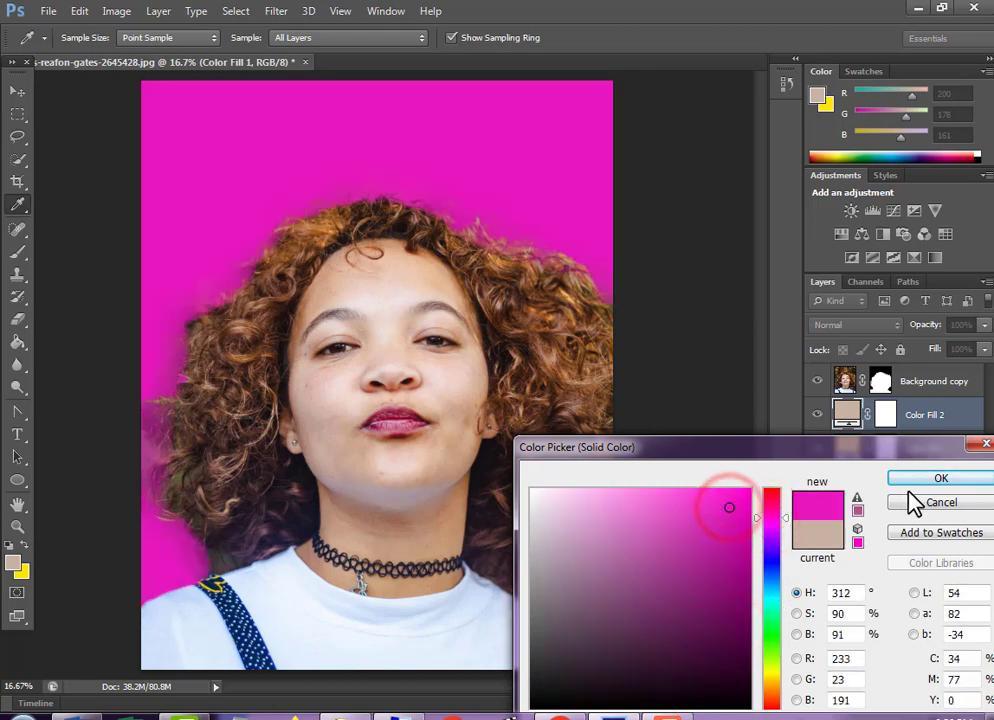
{"action": "left_click", "coordinate": [739, 669]}
{"action": "left_click", "coordinate": [690, 697]}
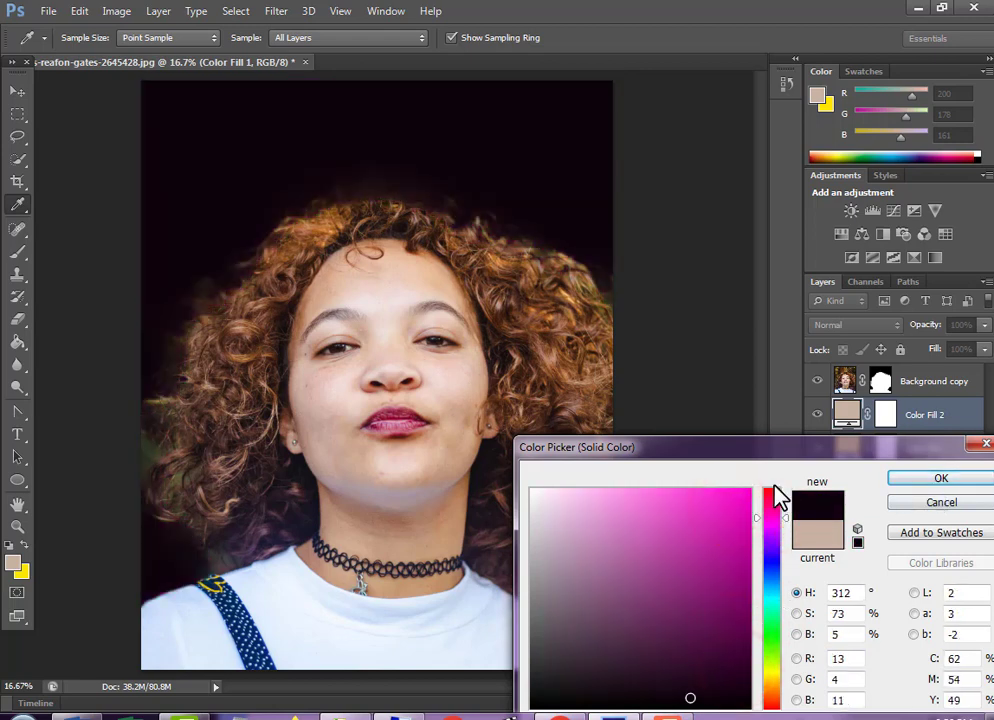
{"action": "left_click", "coordinate": [717, 503]}
{"action": "left_click", "coordinate": [719, 575]}
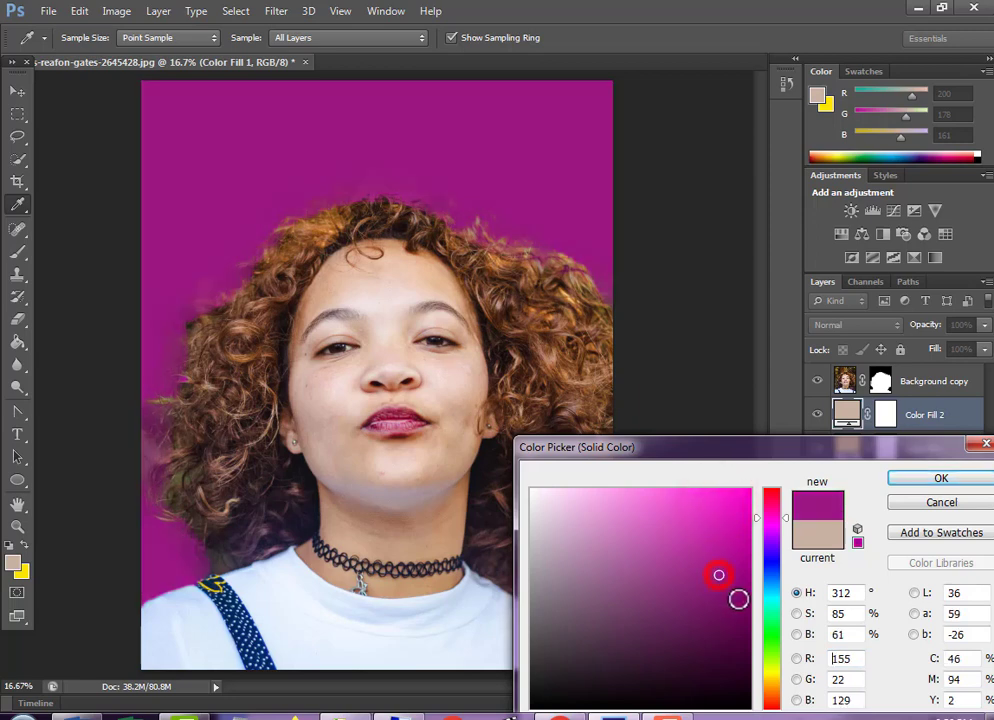
Set the second fill layer's color to bright blue with RGB 31, 160, 242
{"action": "left_click", "coordinate": [772, 585]}
{"action": "left_click", "coordinate": [721, 500]}
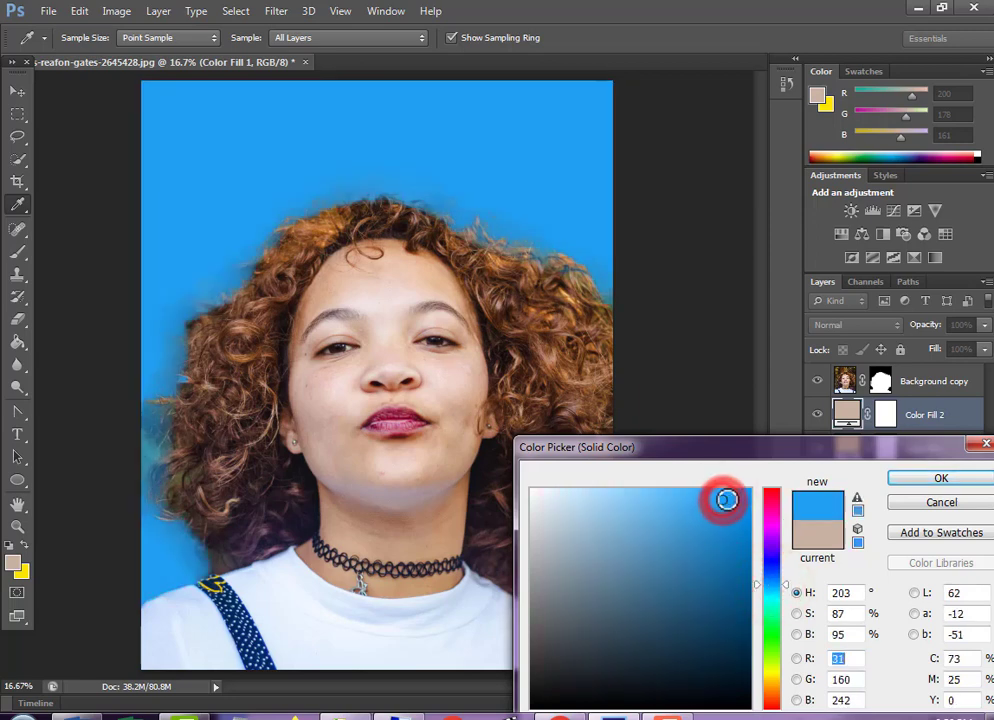